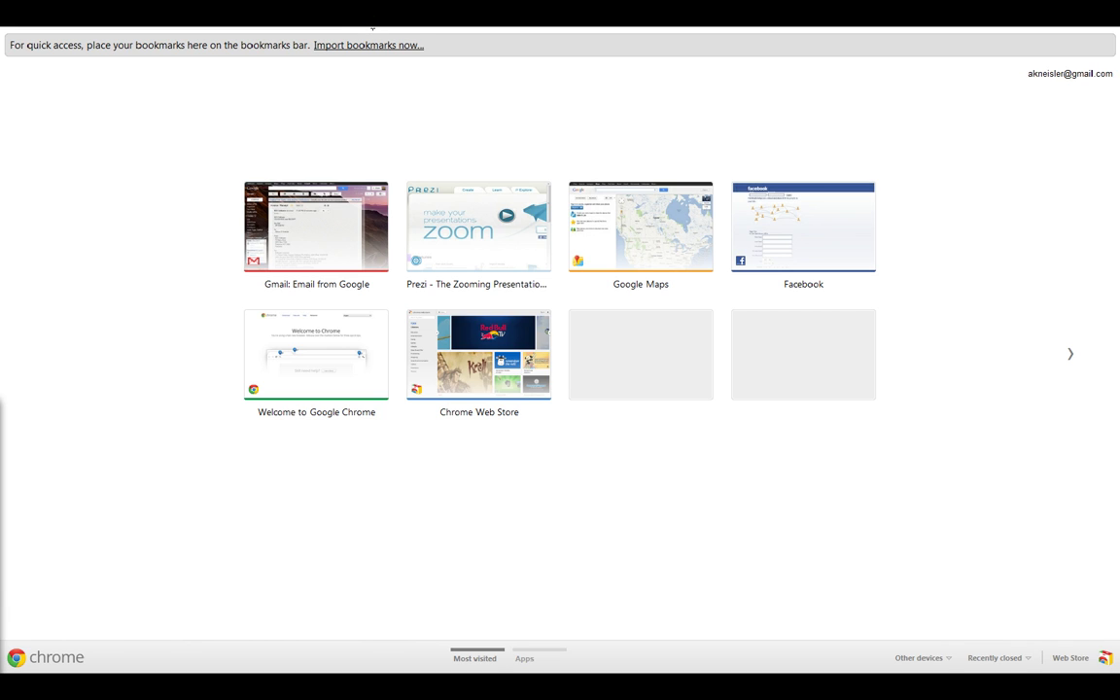
click(371, 15)
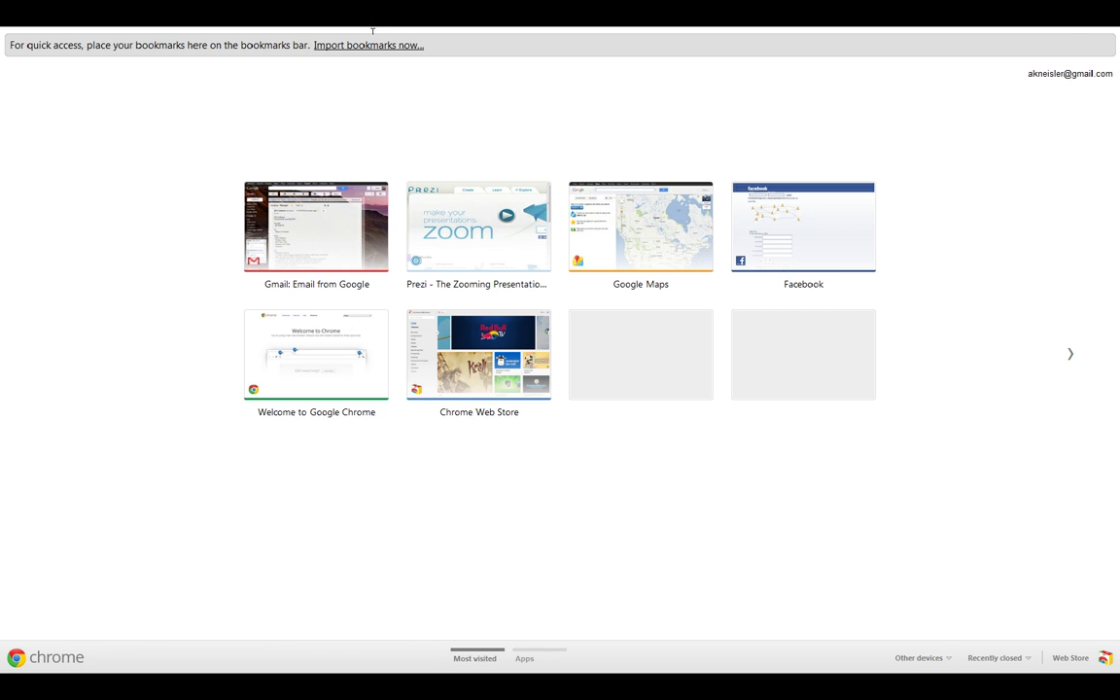
text(www)
key(BackSpace)
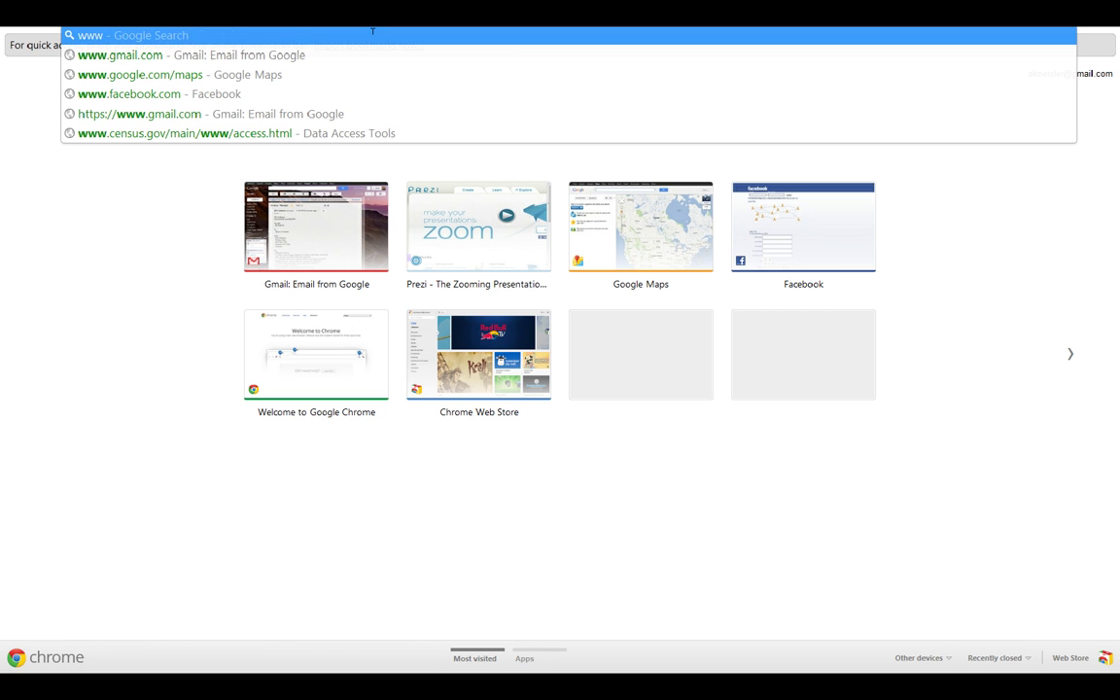
key(BackSpace)
key(BackSpace)
key(BackSpace)
text(www.googl)
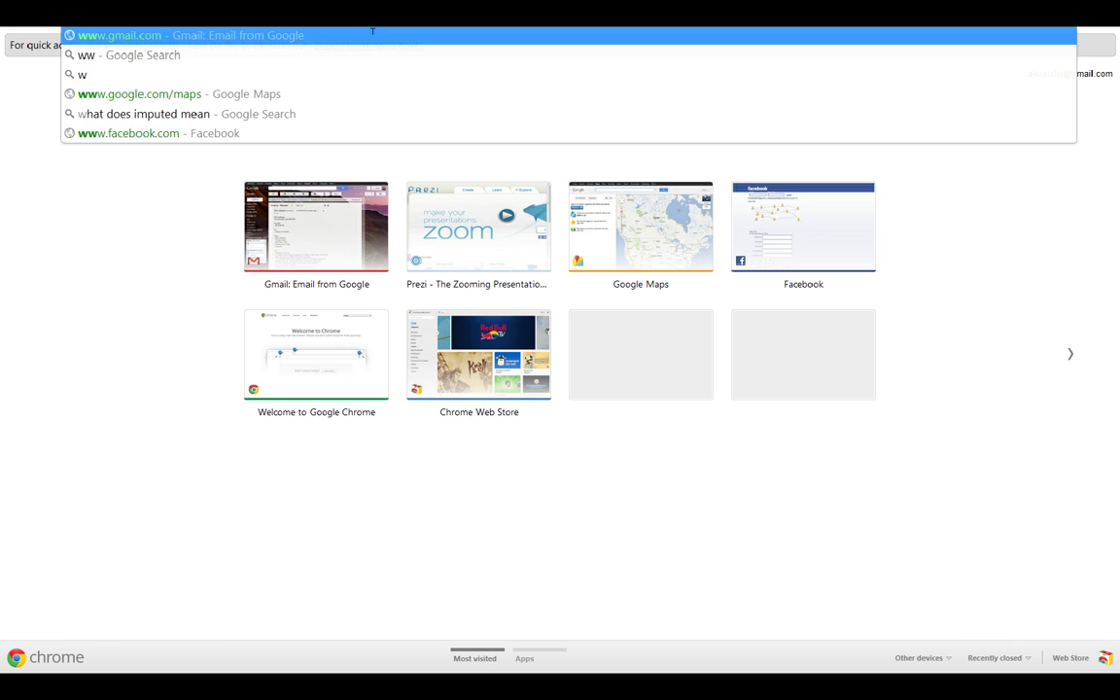
text(e.com)
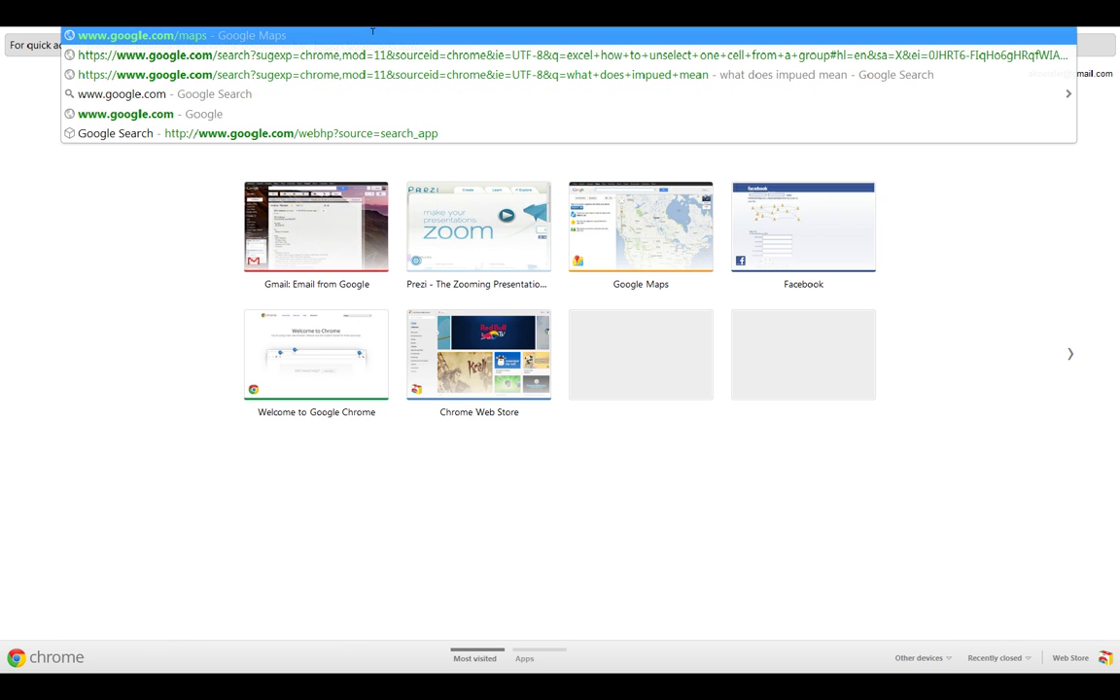
key(Delete)
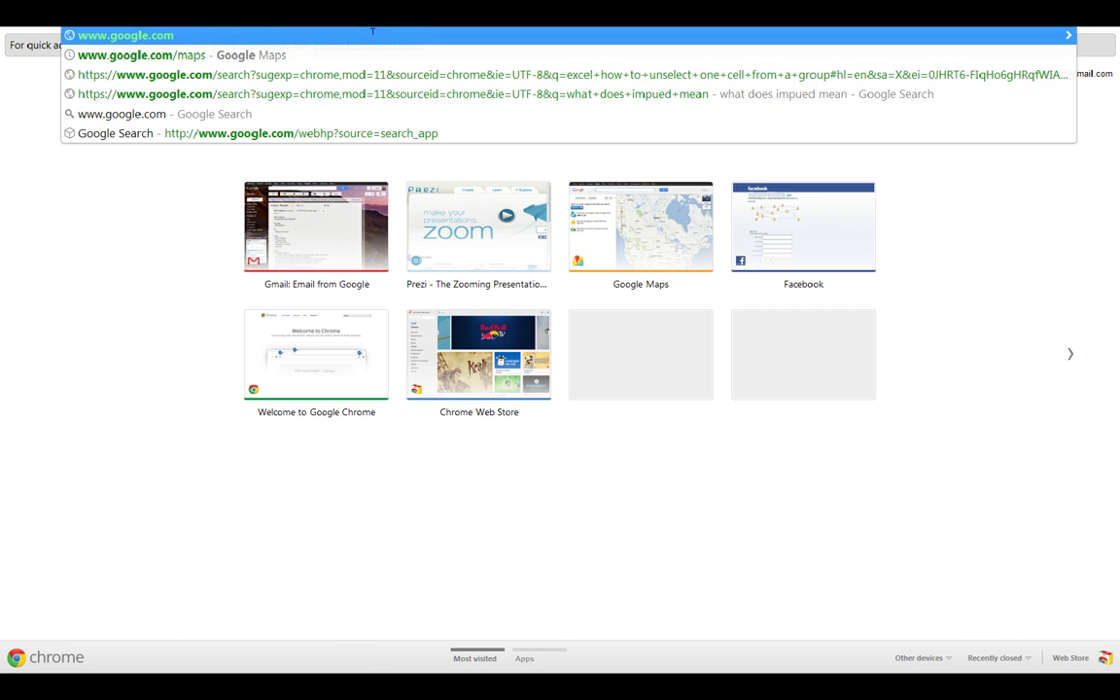
key(Return)
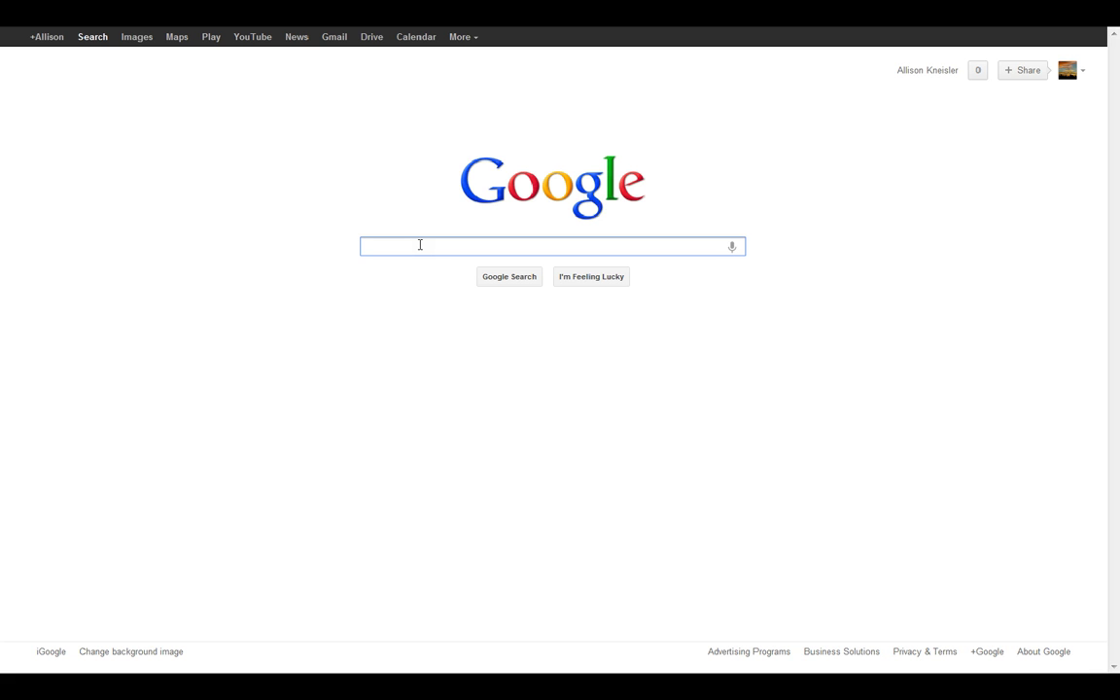
- Search Google for "census"
text(cenus)
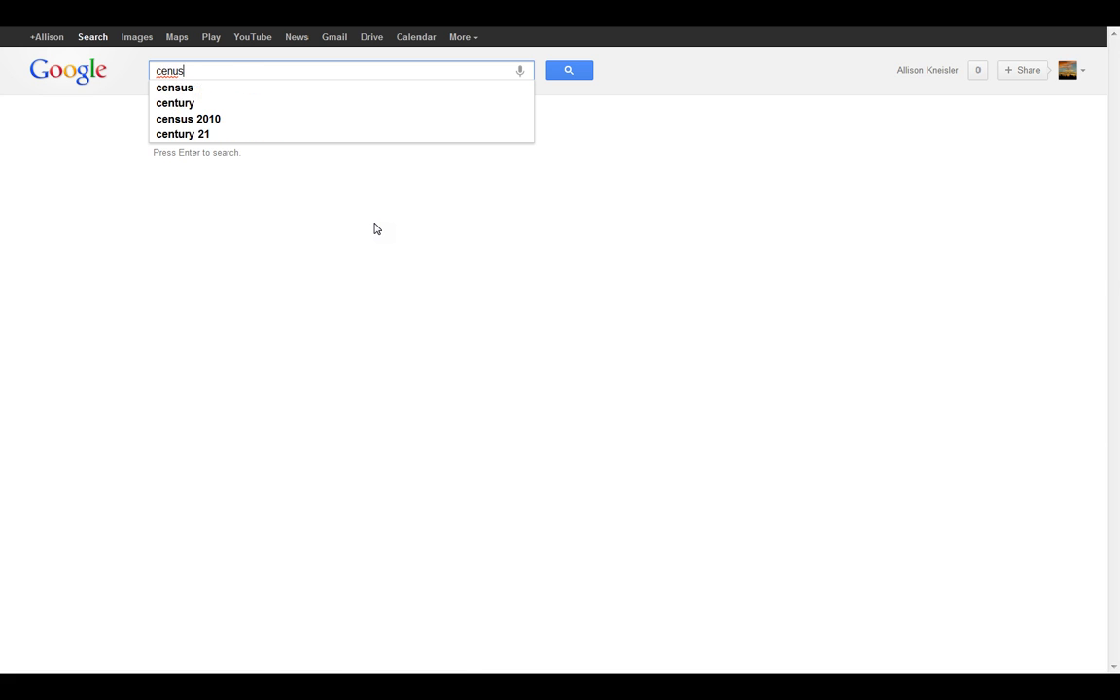
key(BackSpace)
key(BackSpace)
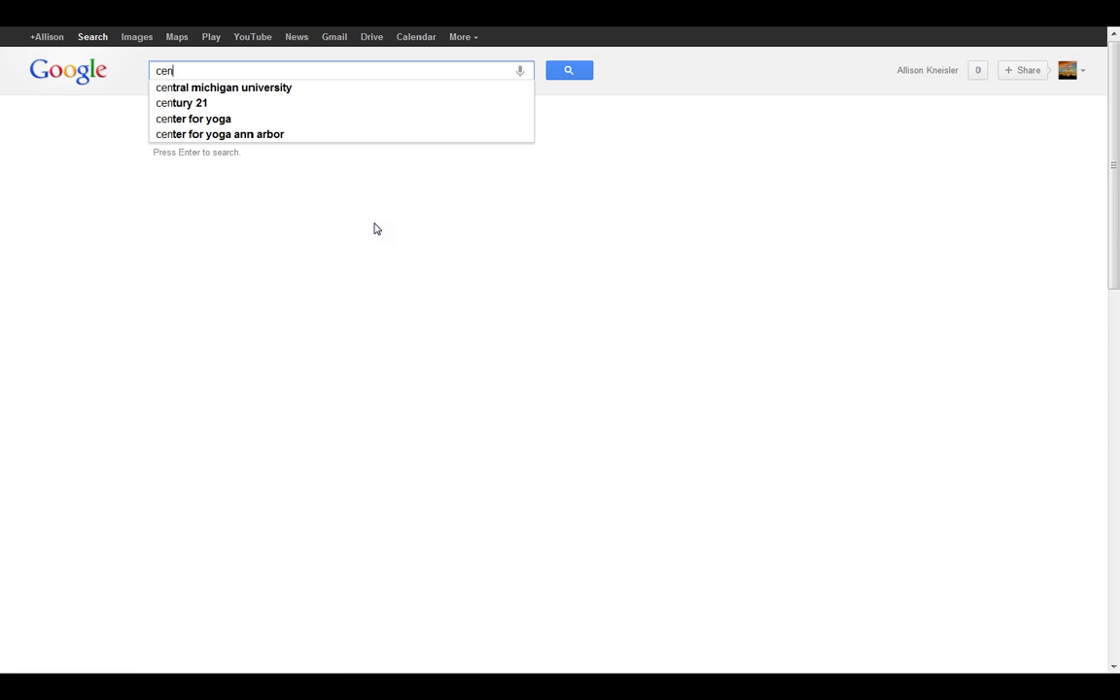
text(sus)
key(Return)
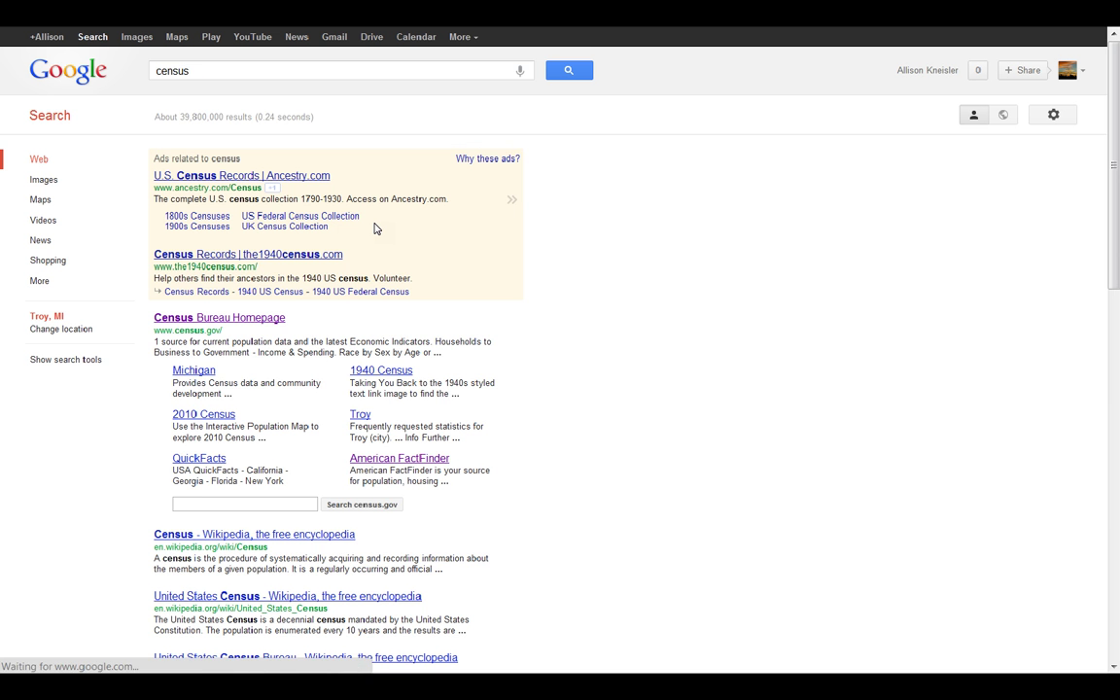
- Open the Census Bureau homepage from the search results and go to its American FactFinder data tool
click(265, 324)
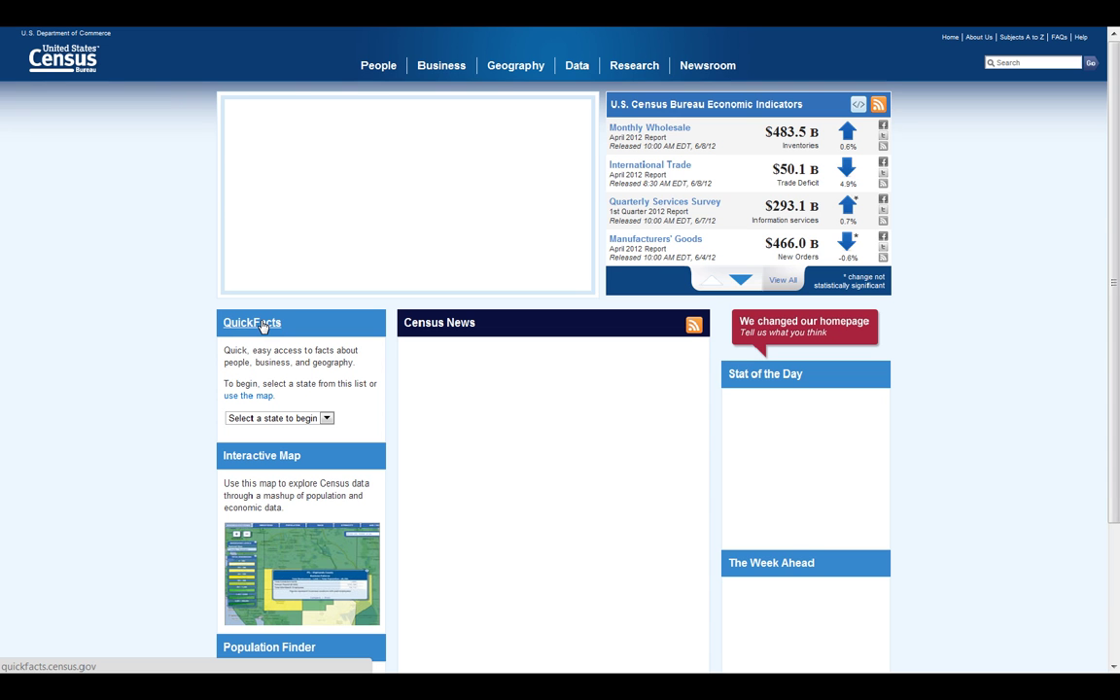
mouse_move(590, 68)
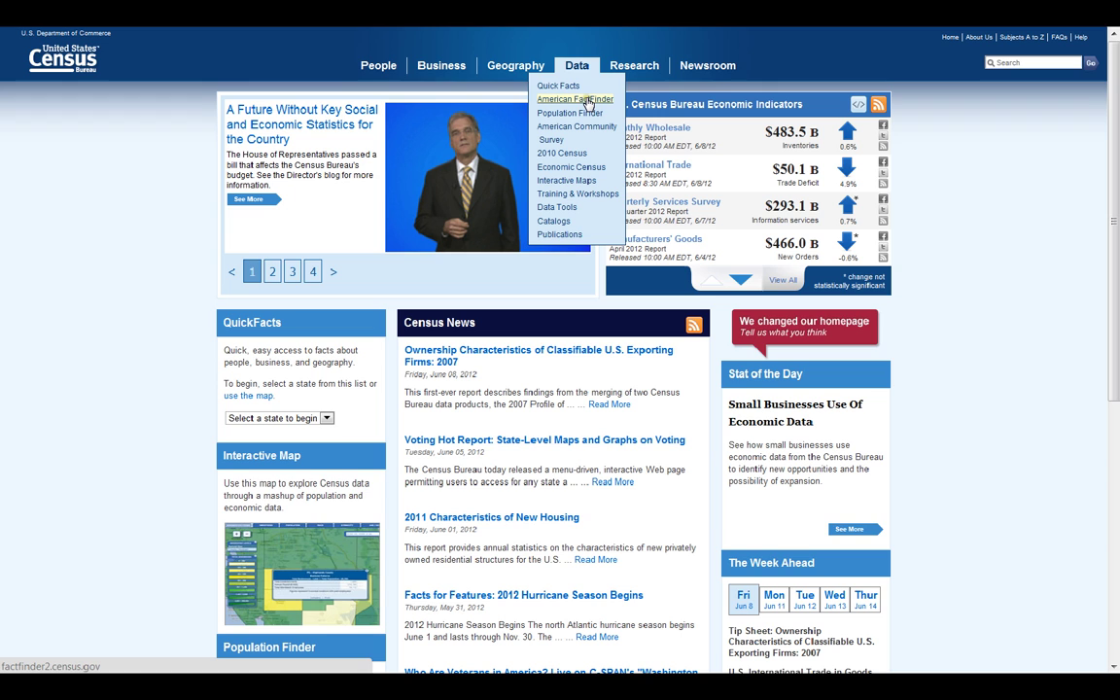
click(588, 102)
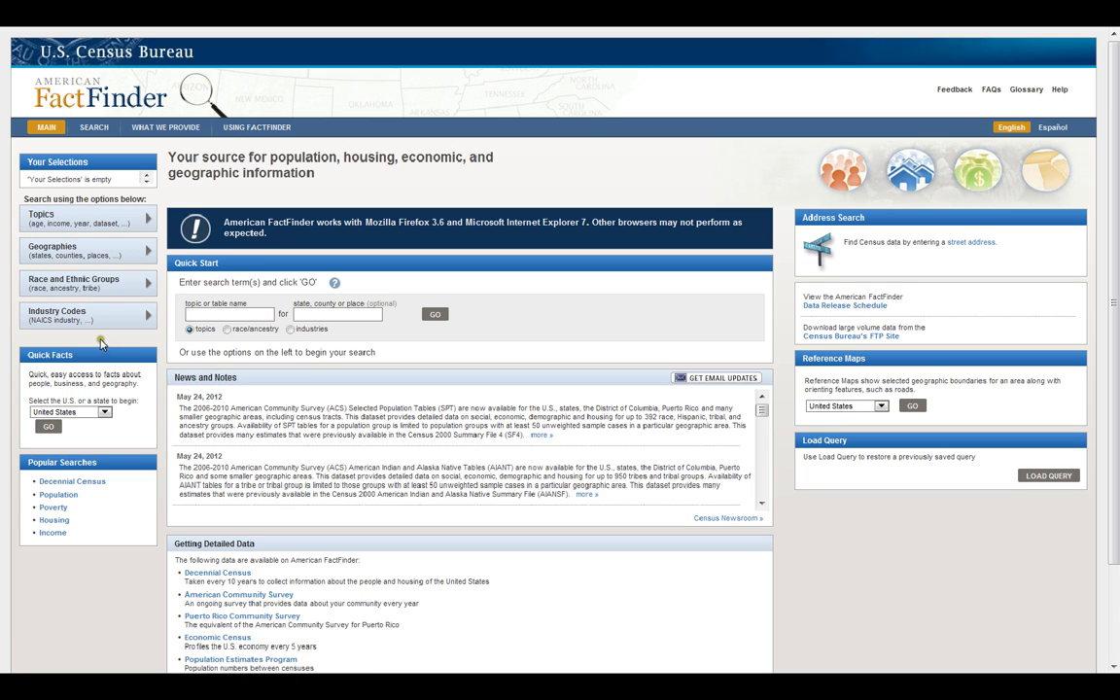
- Open the geography selection and look through its geographic type list, name search and map options
click(135, 255)
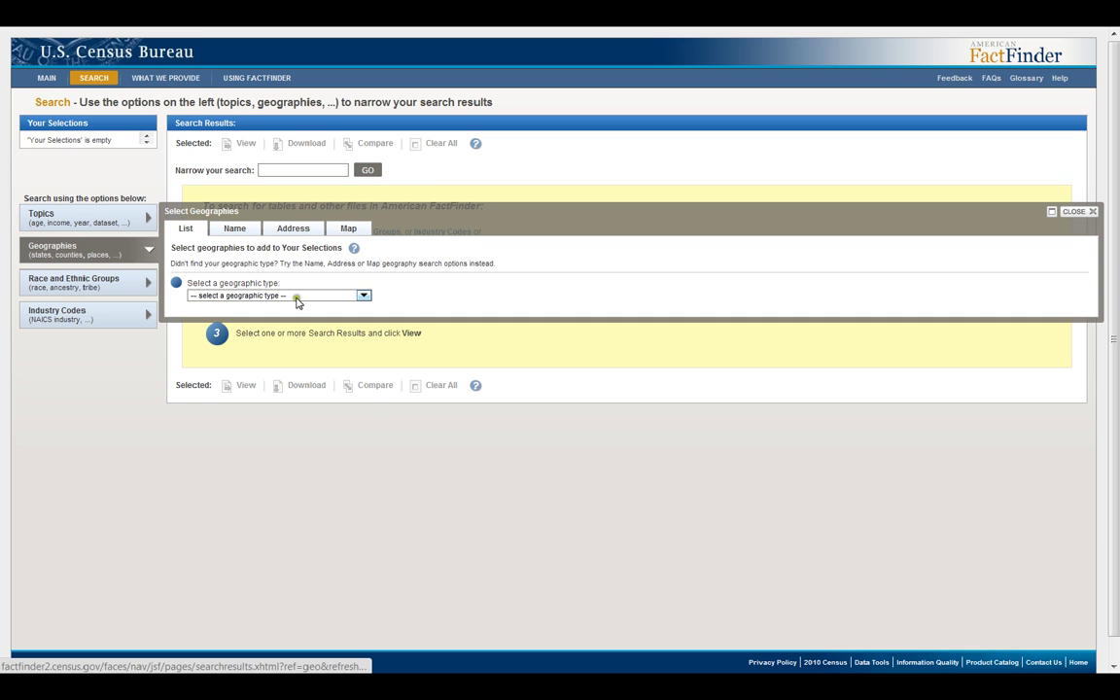
click(365, 295)
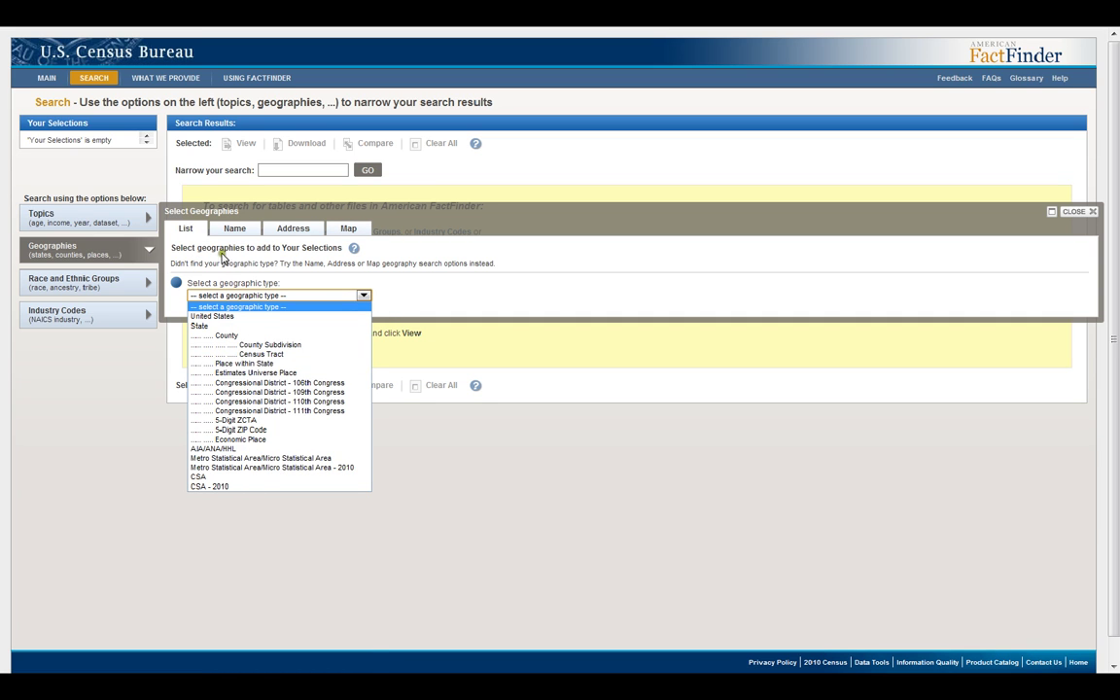
click(184, 228)
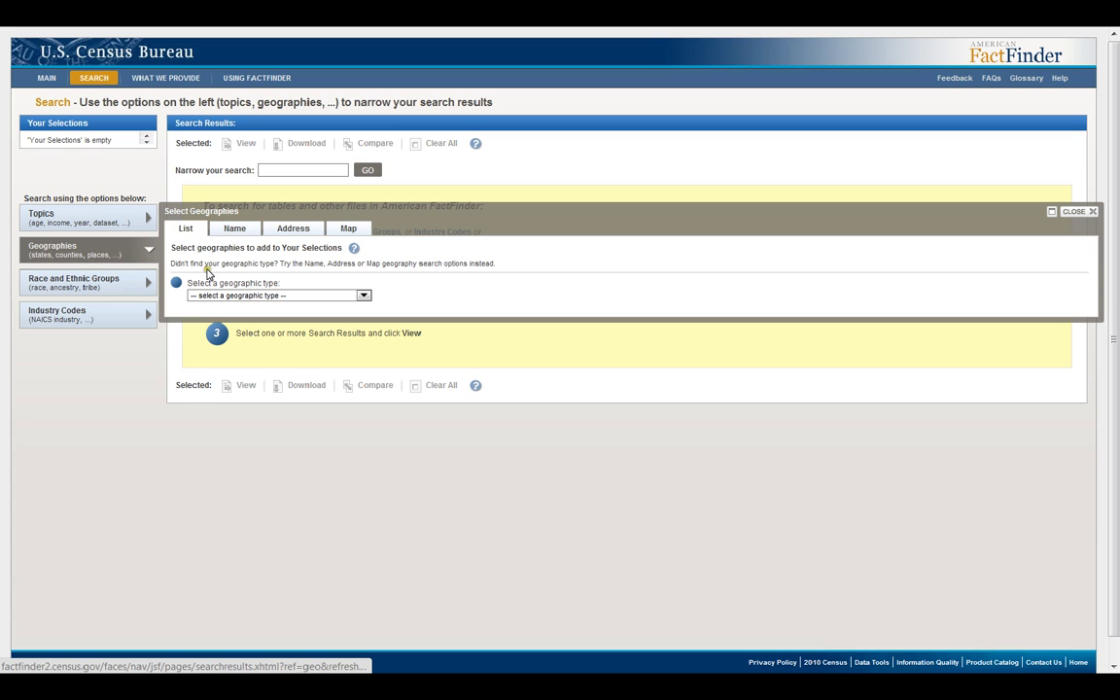
click(234, 231)
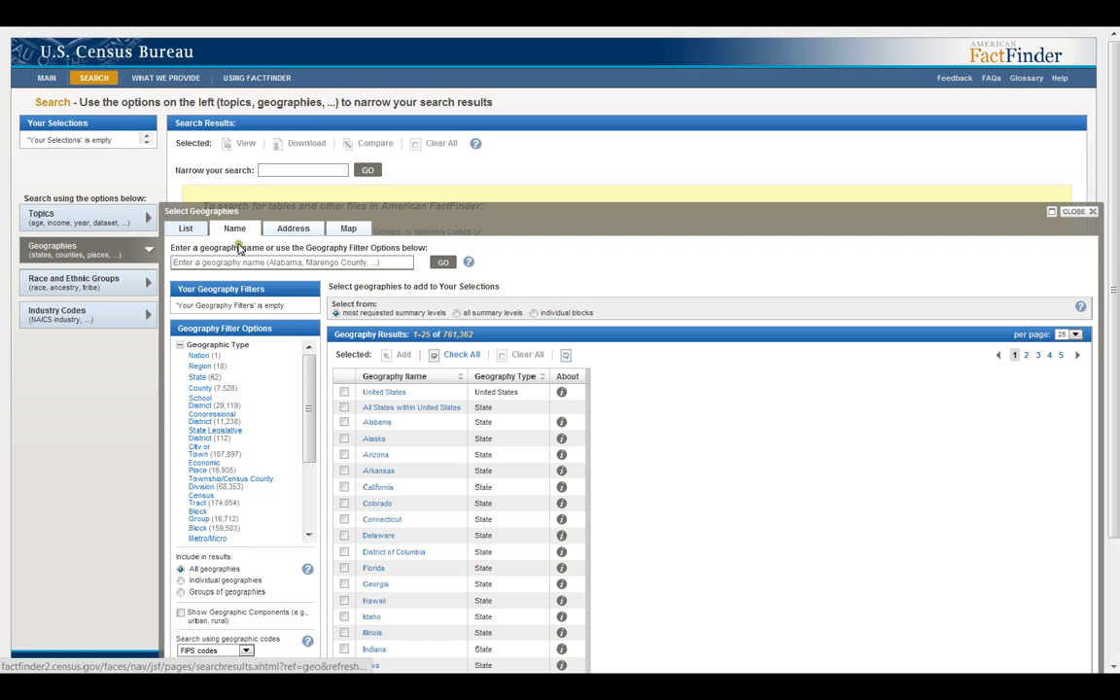
scroll(605, 465, down, 3)
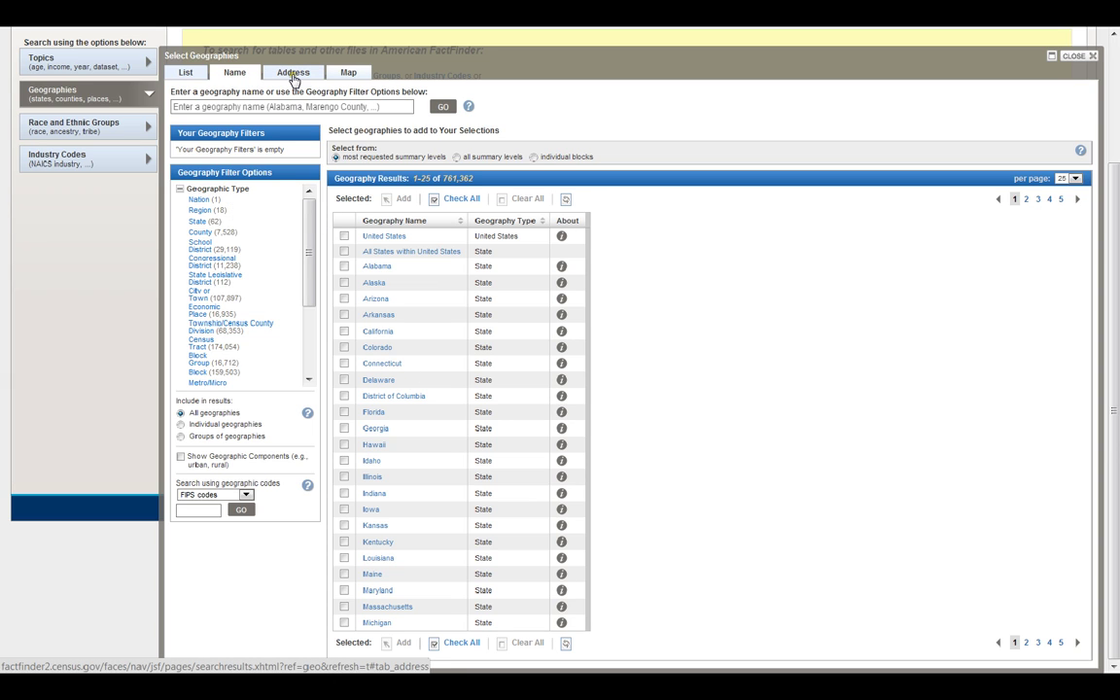
click(348, 74)
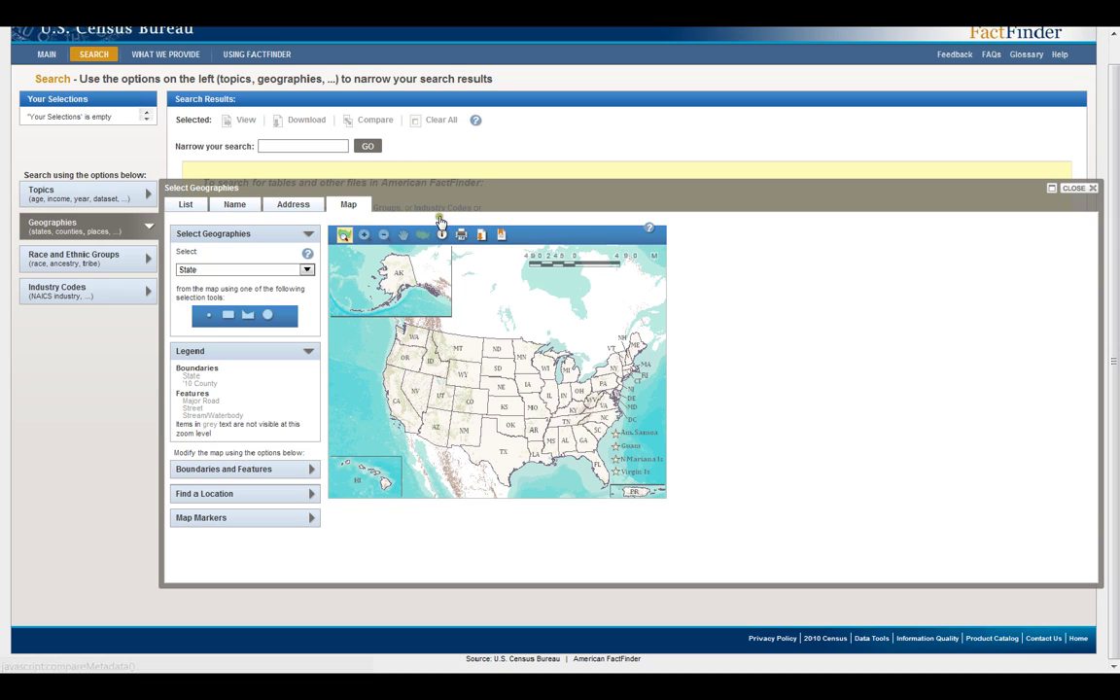
- Using the geography search by name, filter the geographies to the County type within the state of Michigan
click(232, 206)
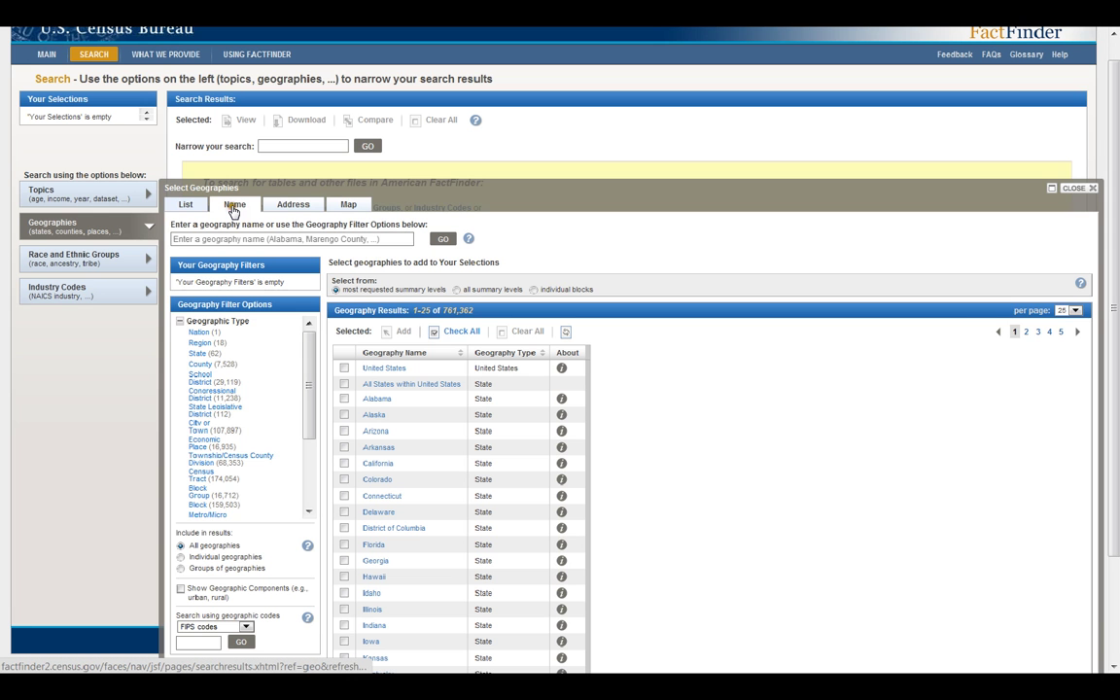
drag(309, 413, 310, 486)
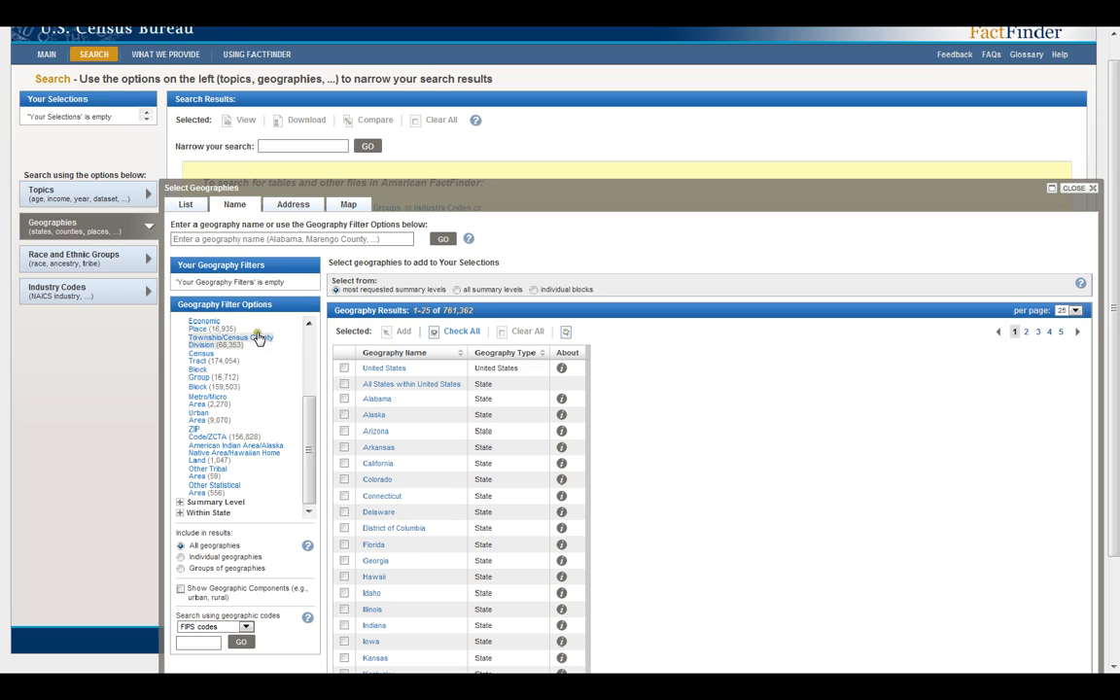
scroll(258, 340, up, 6)
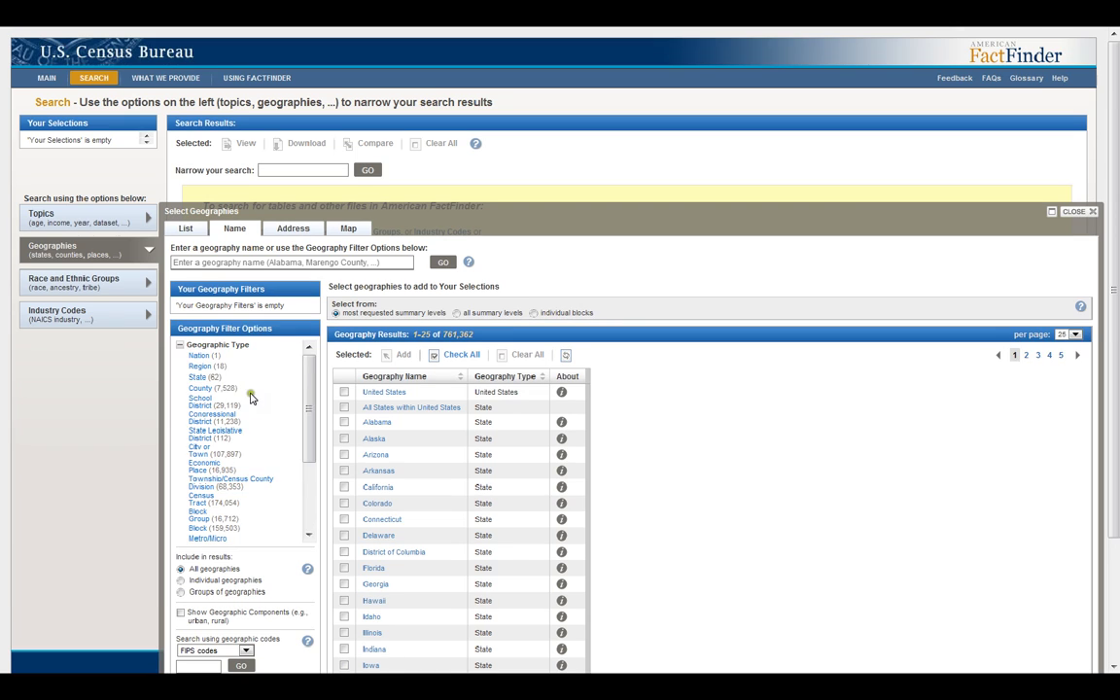
click(200, 388)
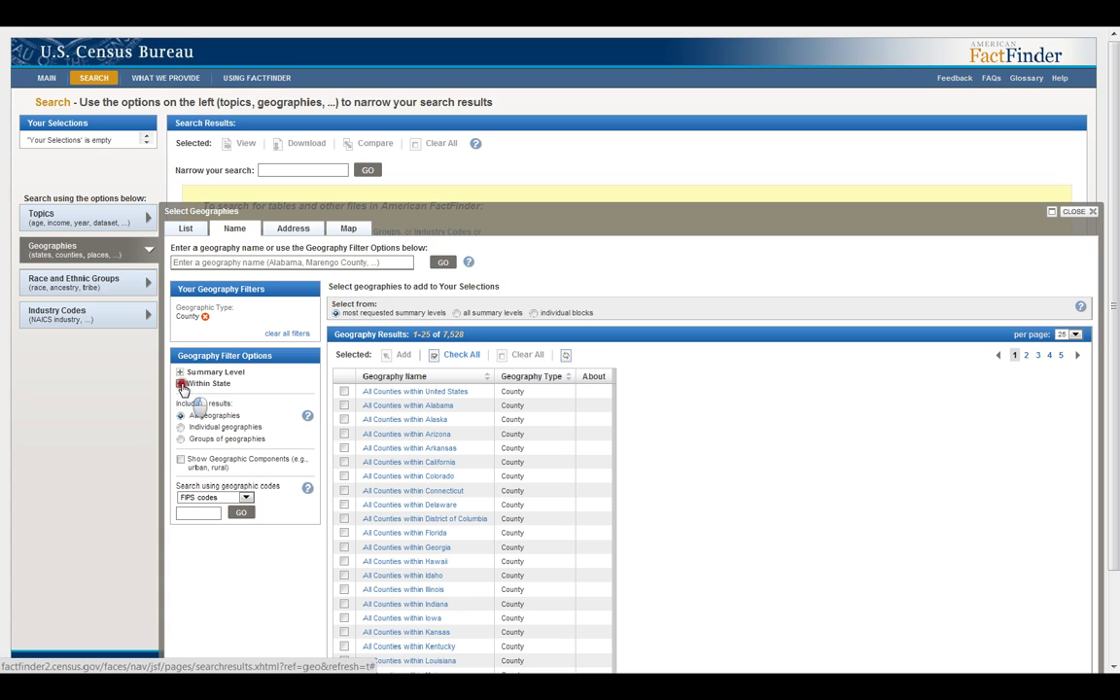
click(180, 384)
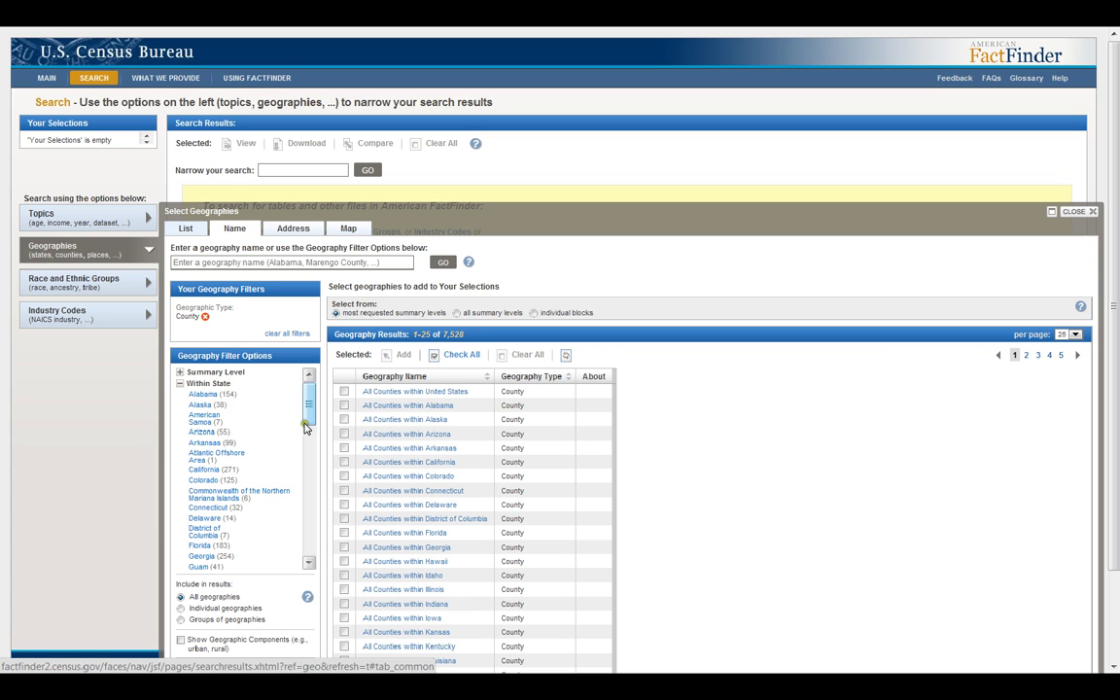
click(304, 457)
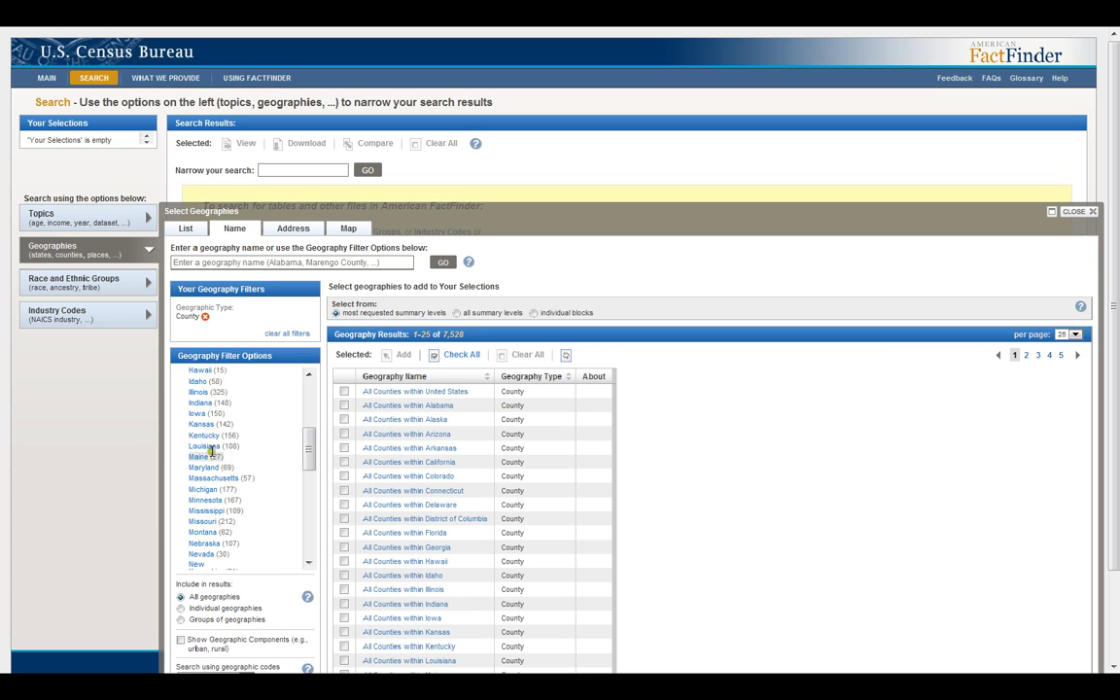
click(206, 489)
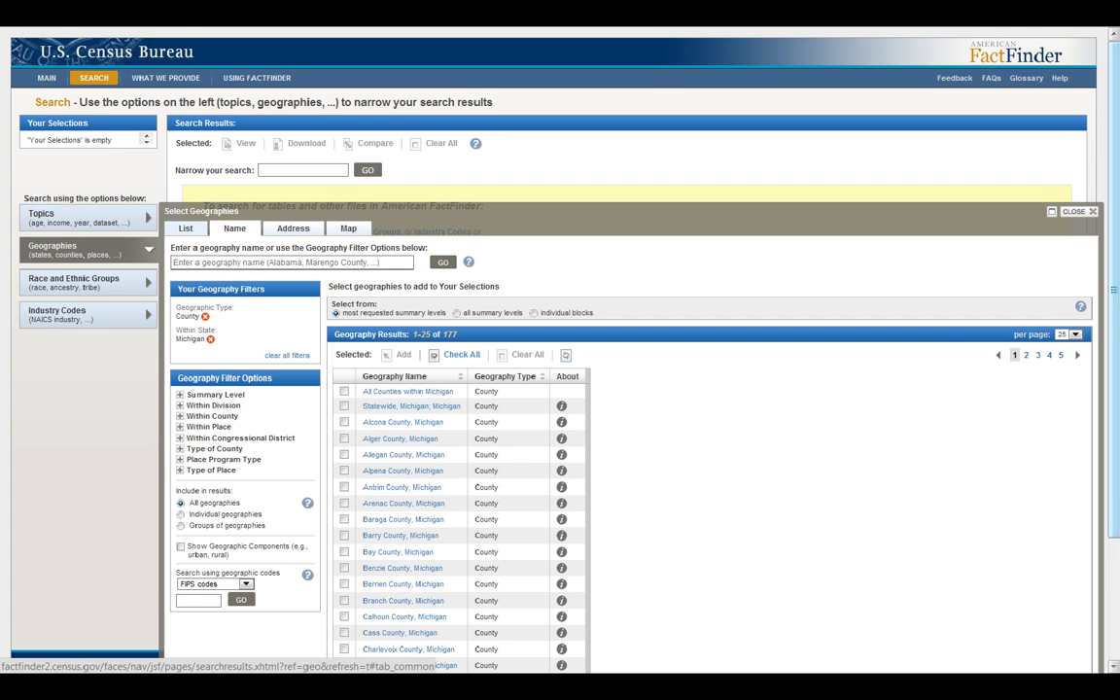
- Add Macomb County and Oakland County, Michigan, to the search selections and close the geography selection
scroll(1002, 326, down, 3)
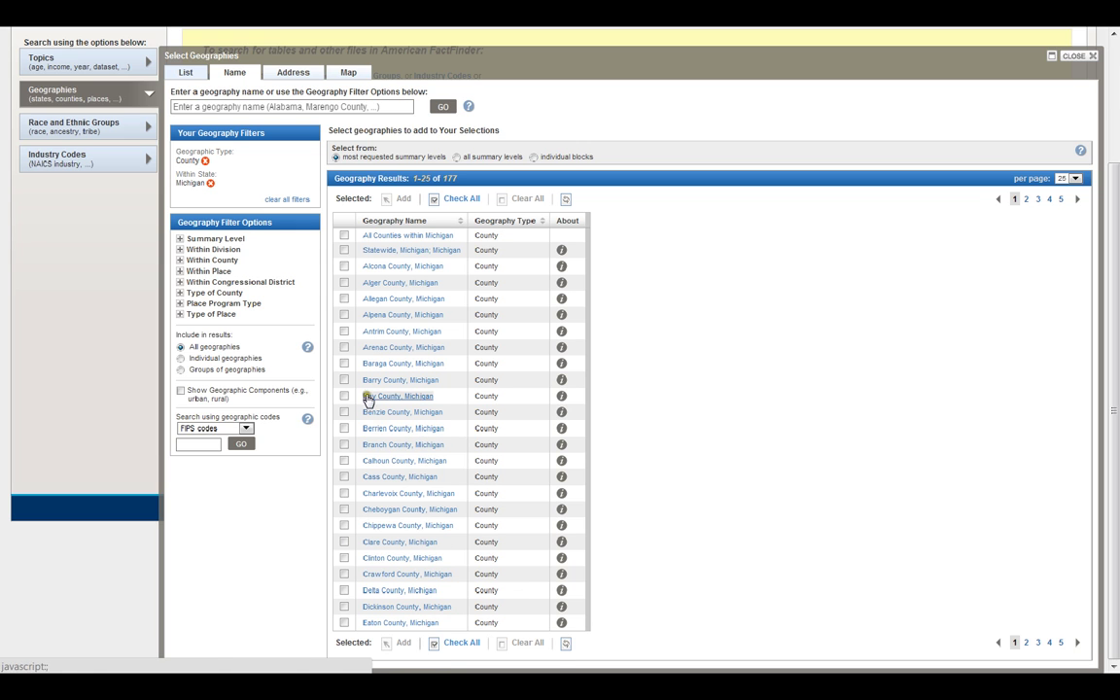
click(1078, 643)
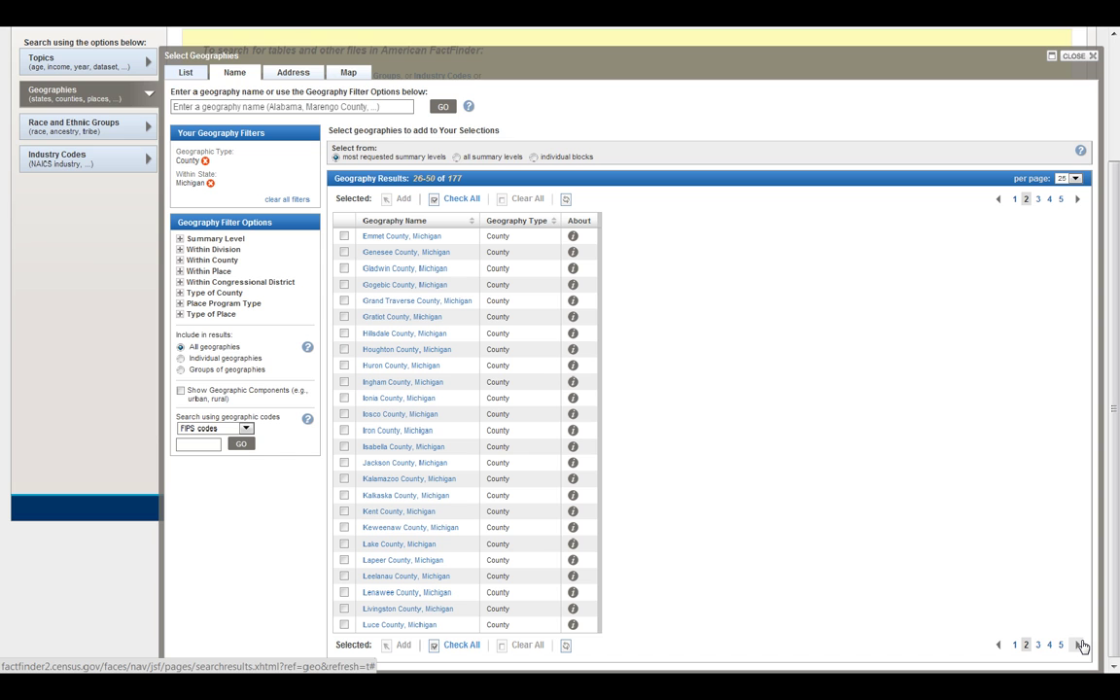
click(1081, 645)
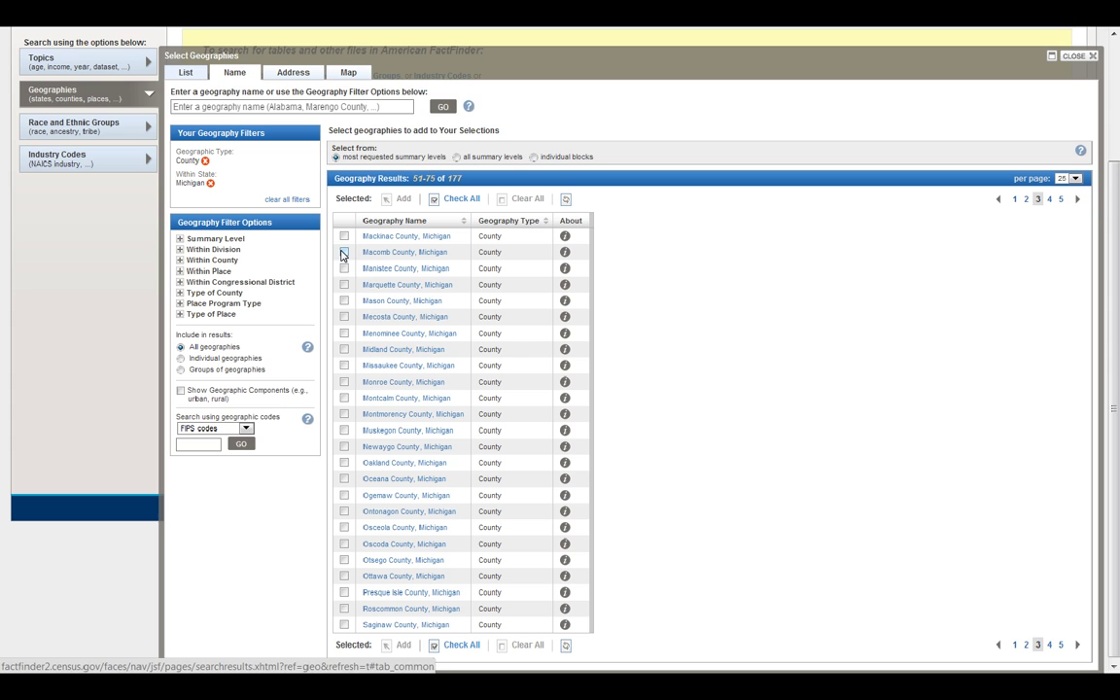
click(343, 253)
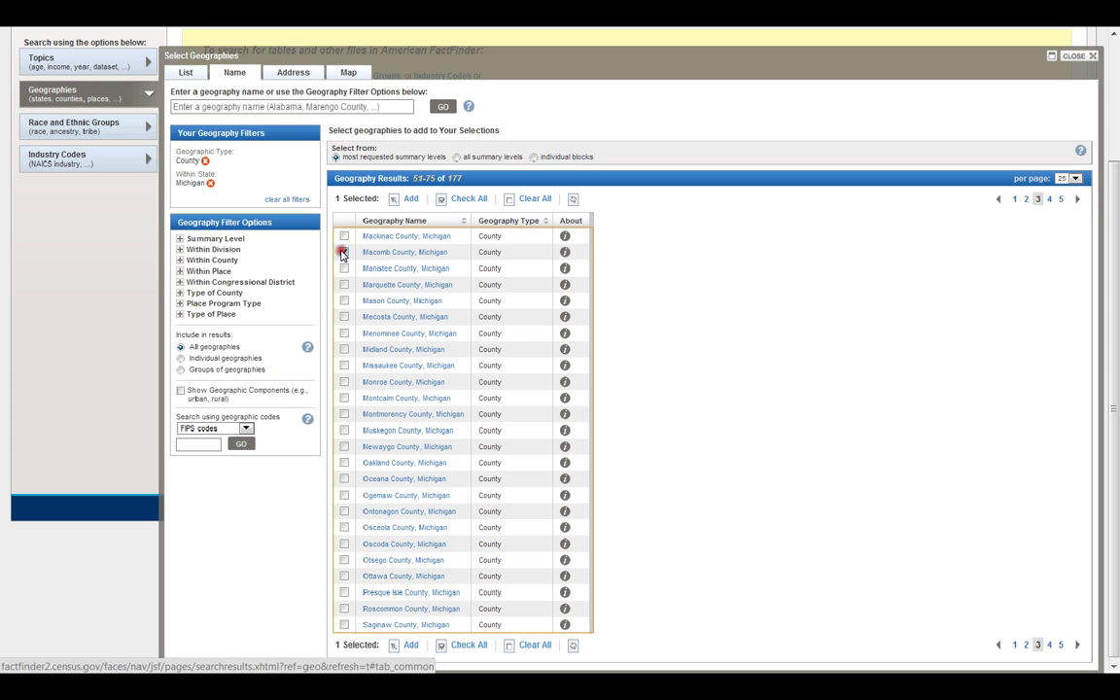
click(344, 464)
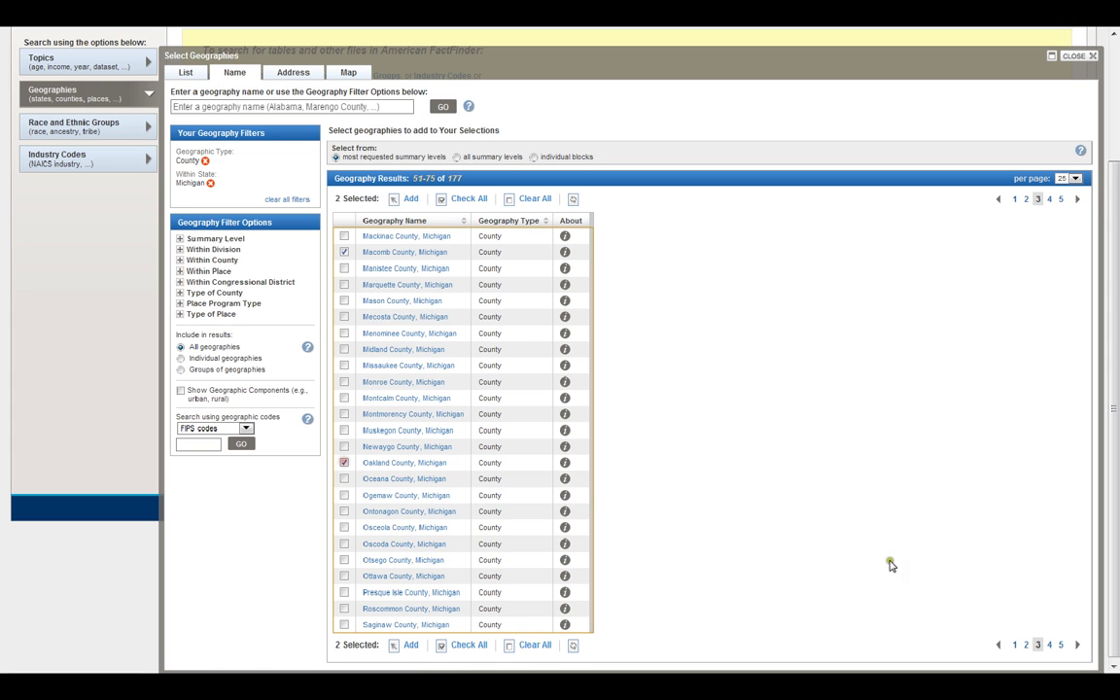
click(407, 646)
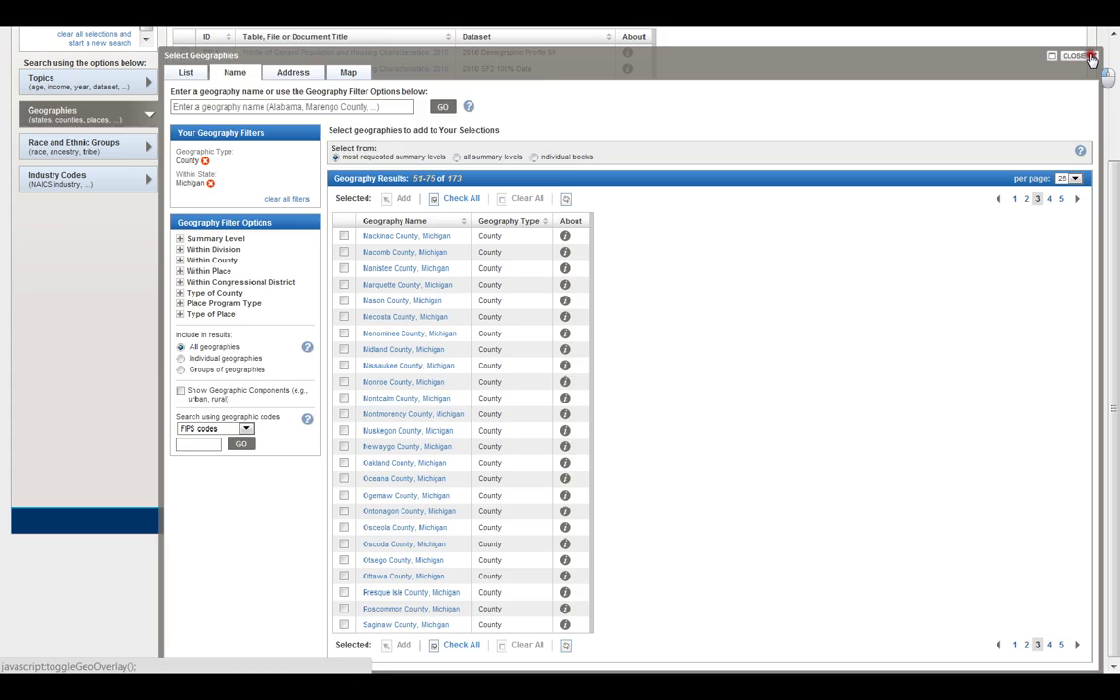
click(1091, 59)
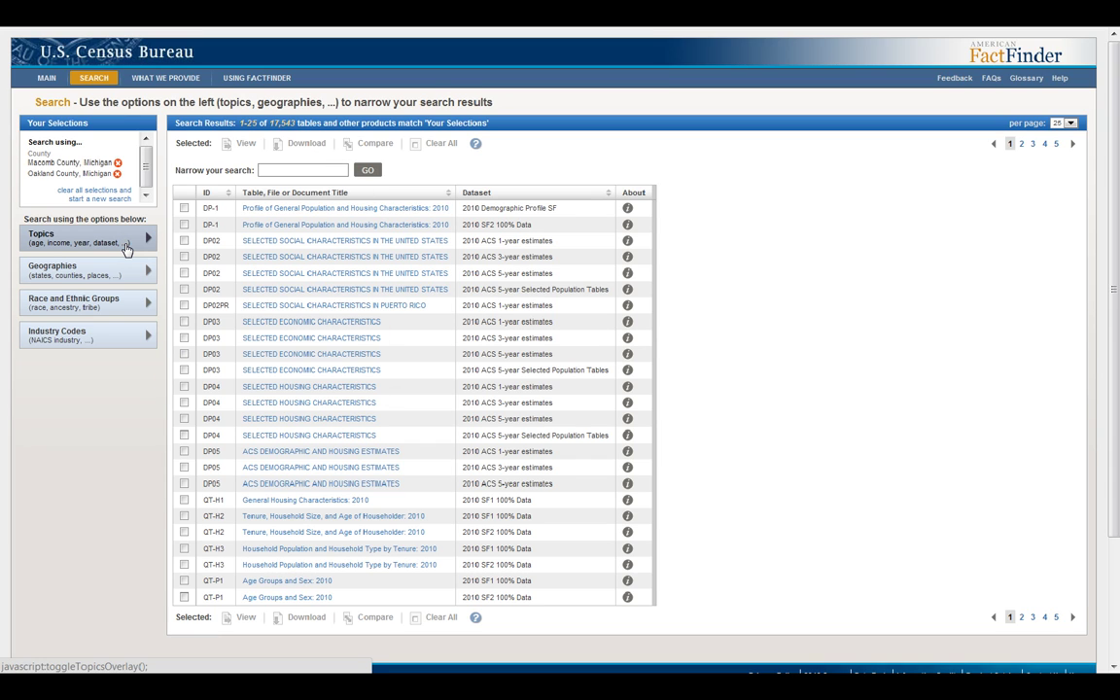
- Open the topic selection and look through its People and Product Type categories
click(125, 250)
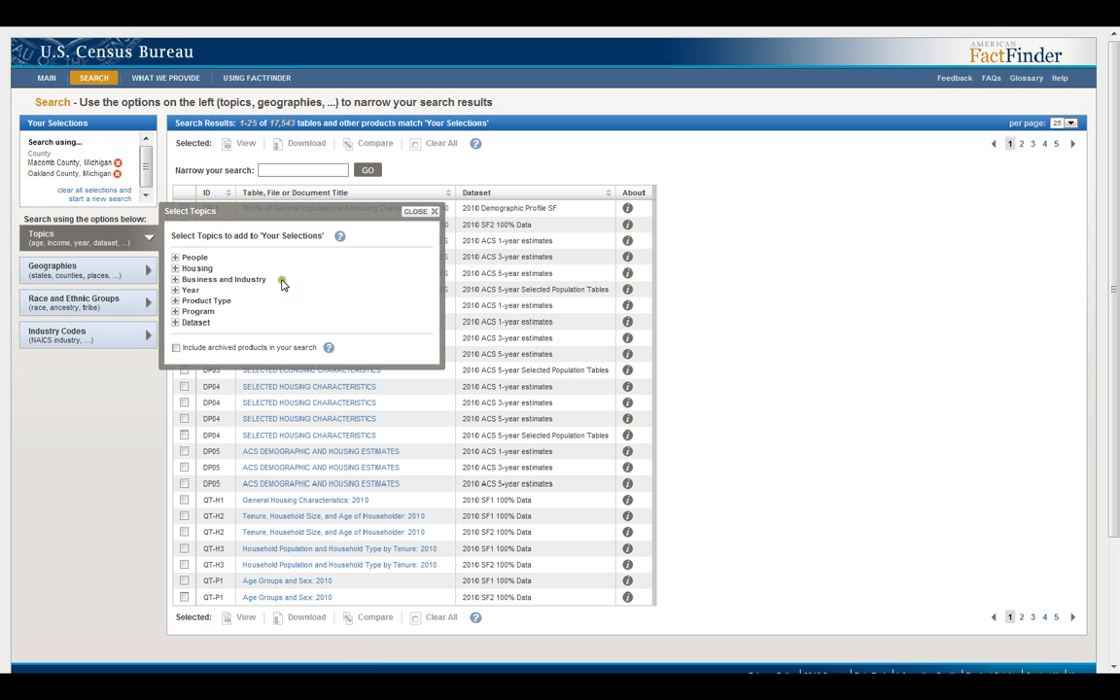
click(176, 258)
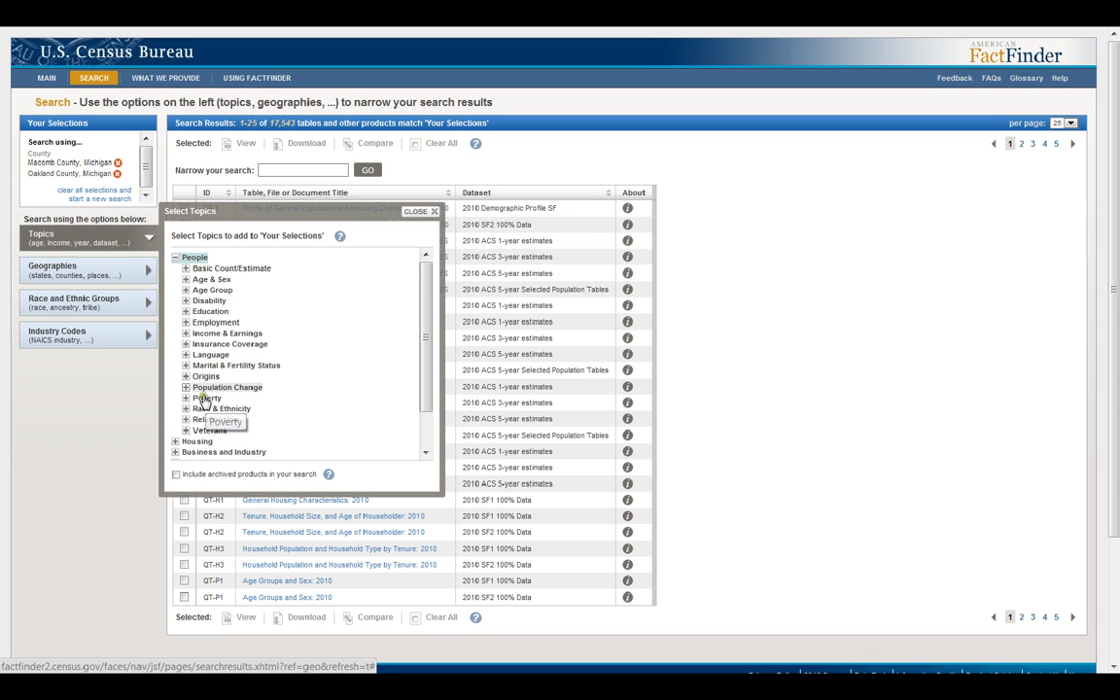
click(176, 258)
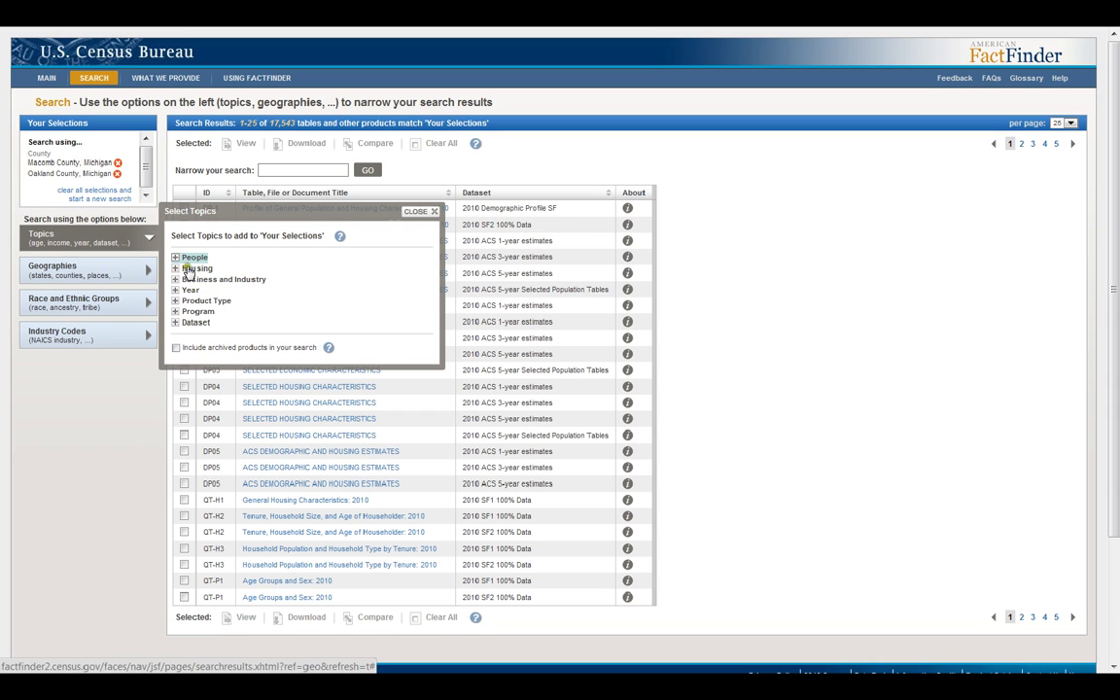
click(232, 281)
click(202, 301)
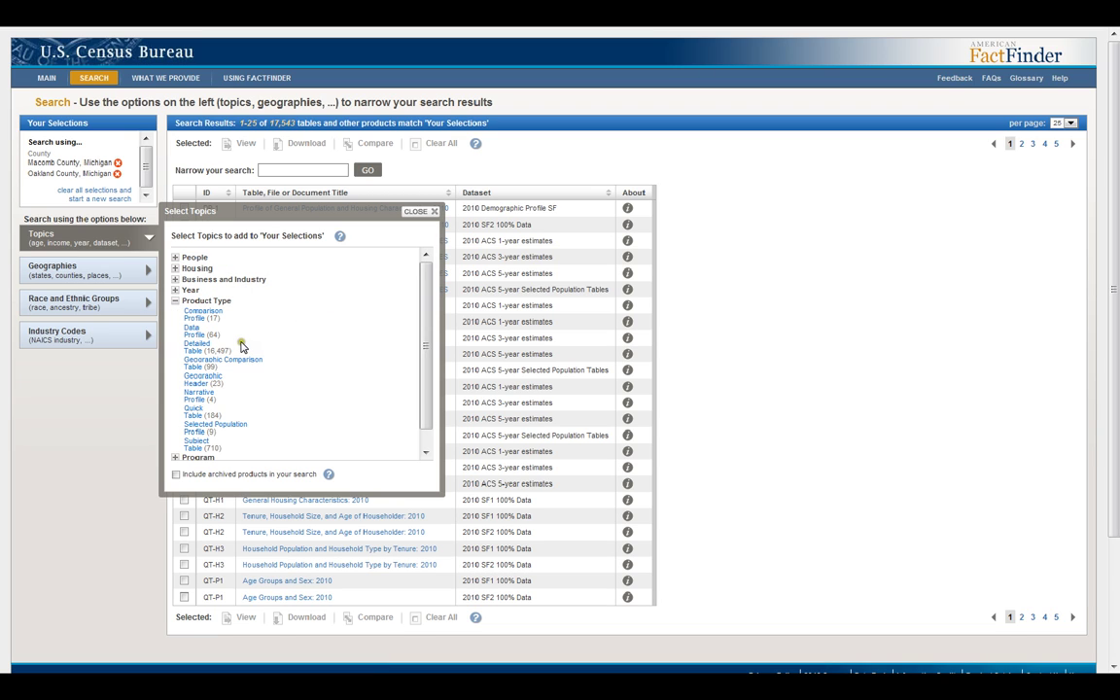
click(199, 301)
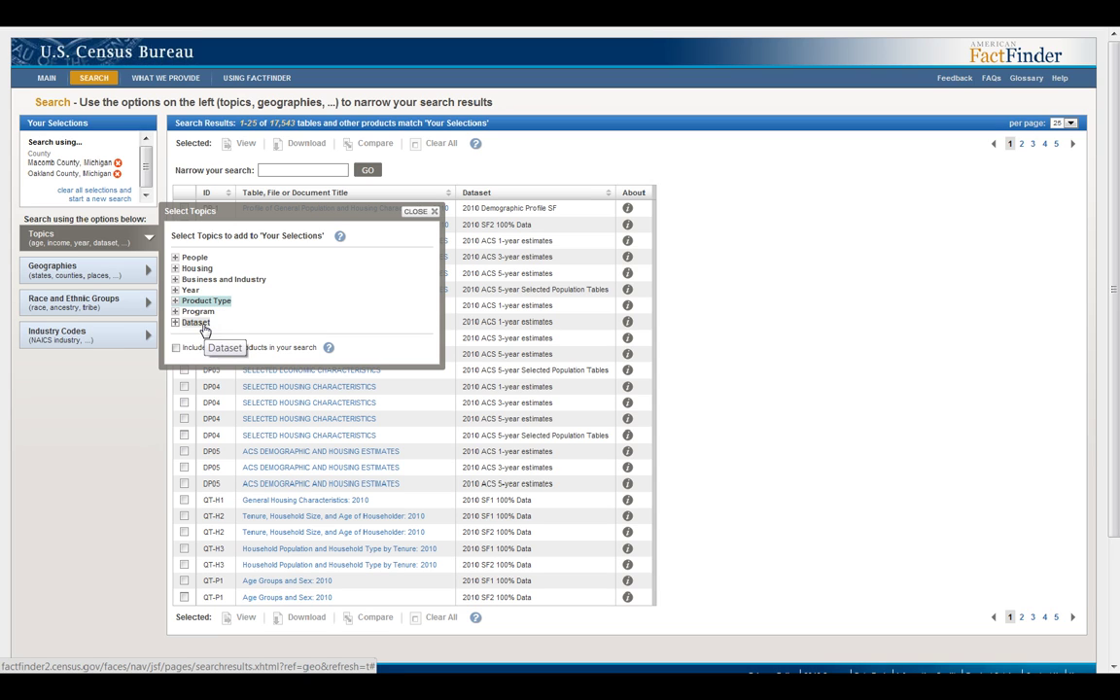
- Add the Business and Industry topic Establishments With Payroll, under Establishments/Firms, to the search selections and close the topic selection
click(200, 280)
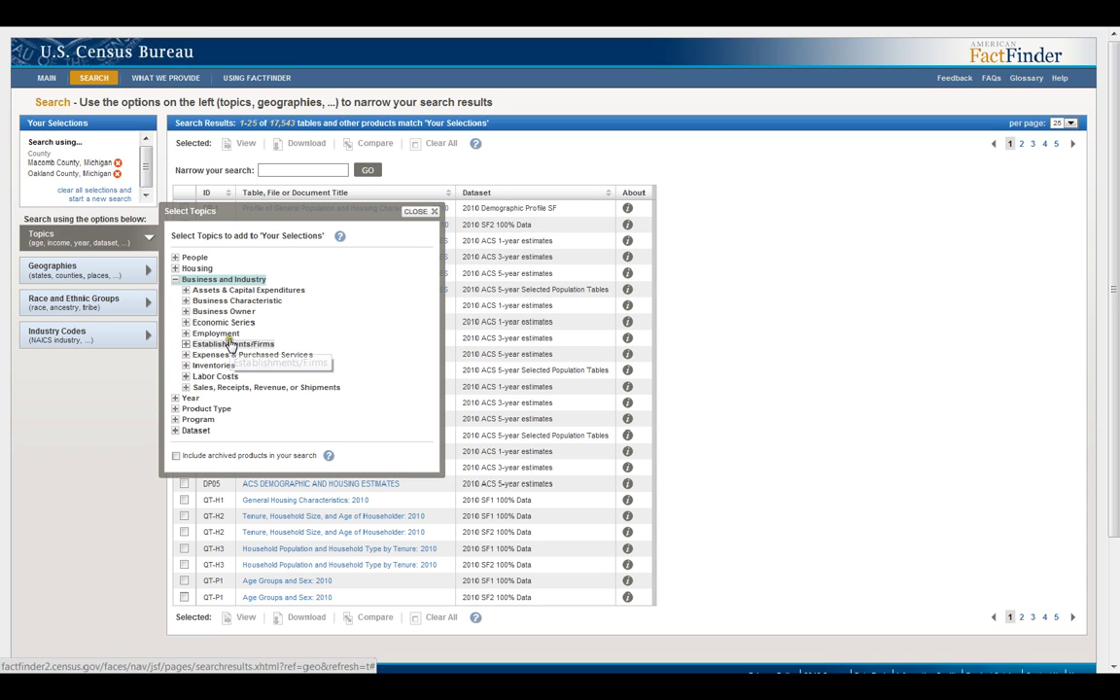
click(225, 334)
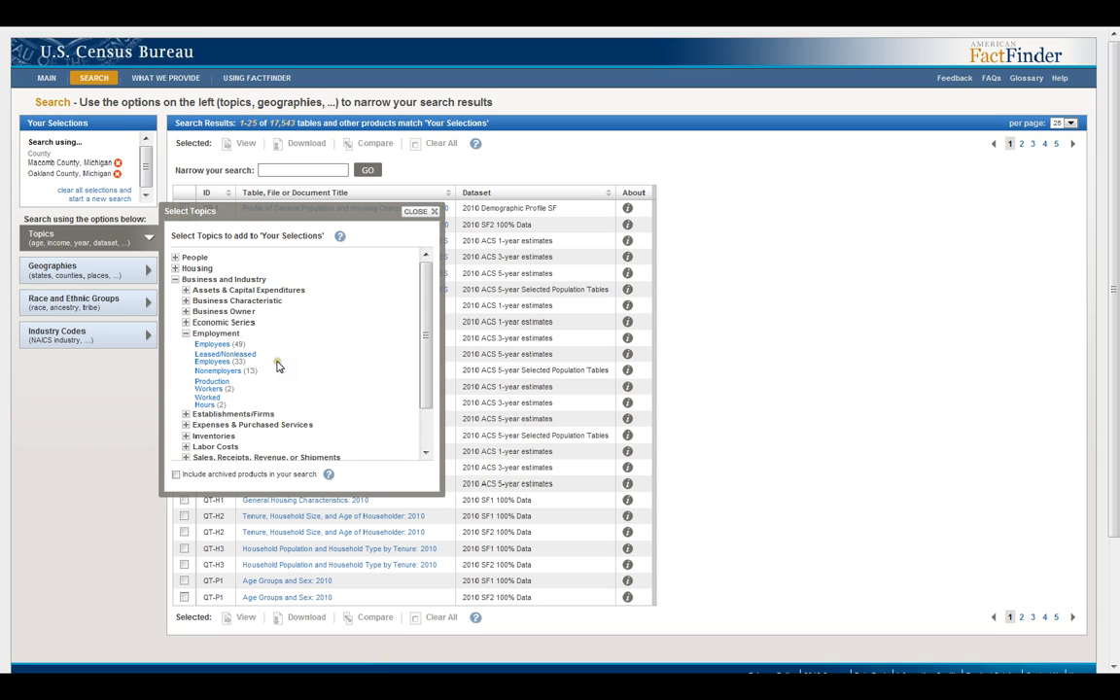
click(186, 334)
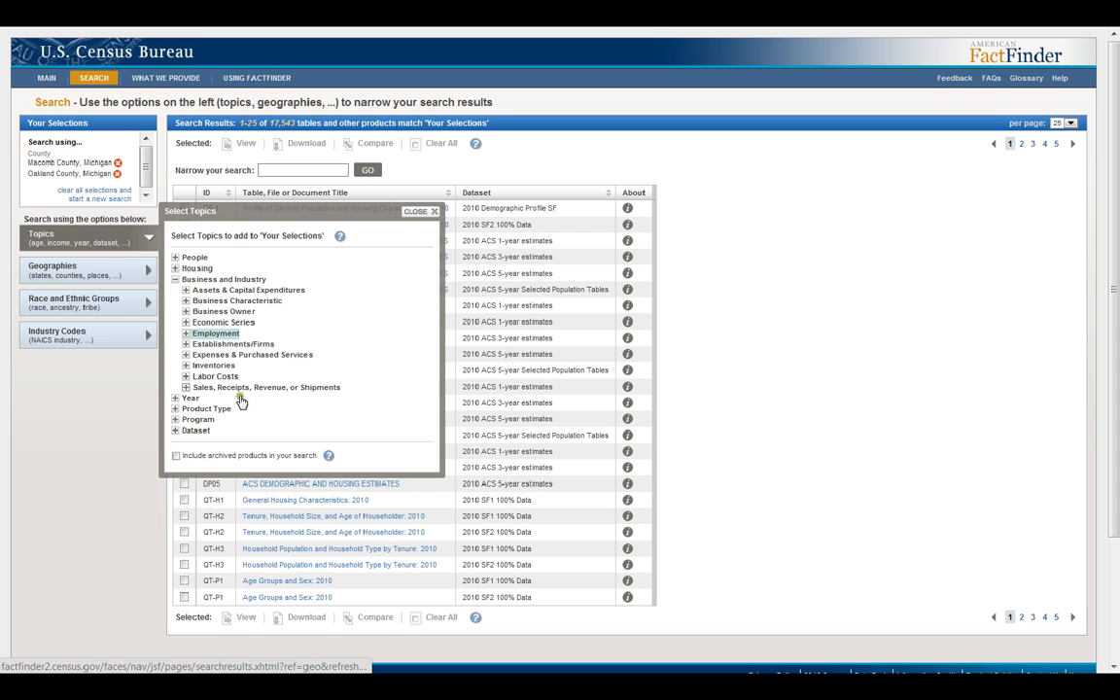
click(215, 344)
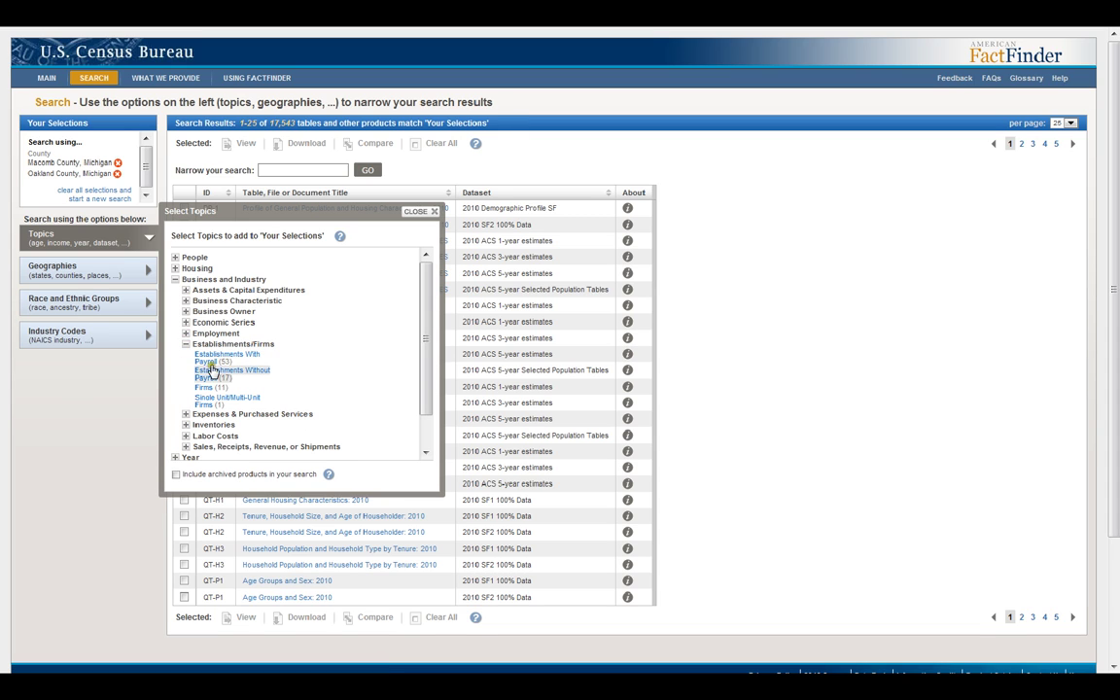
click(207, 356)
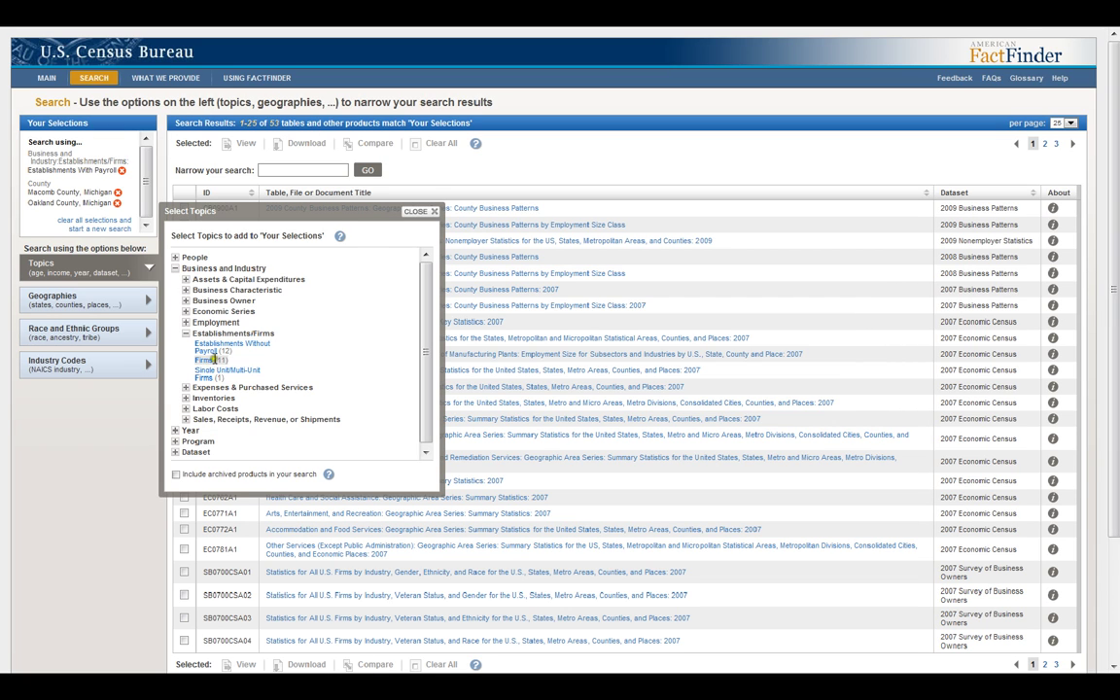
click(428, 211)
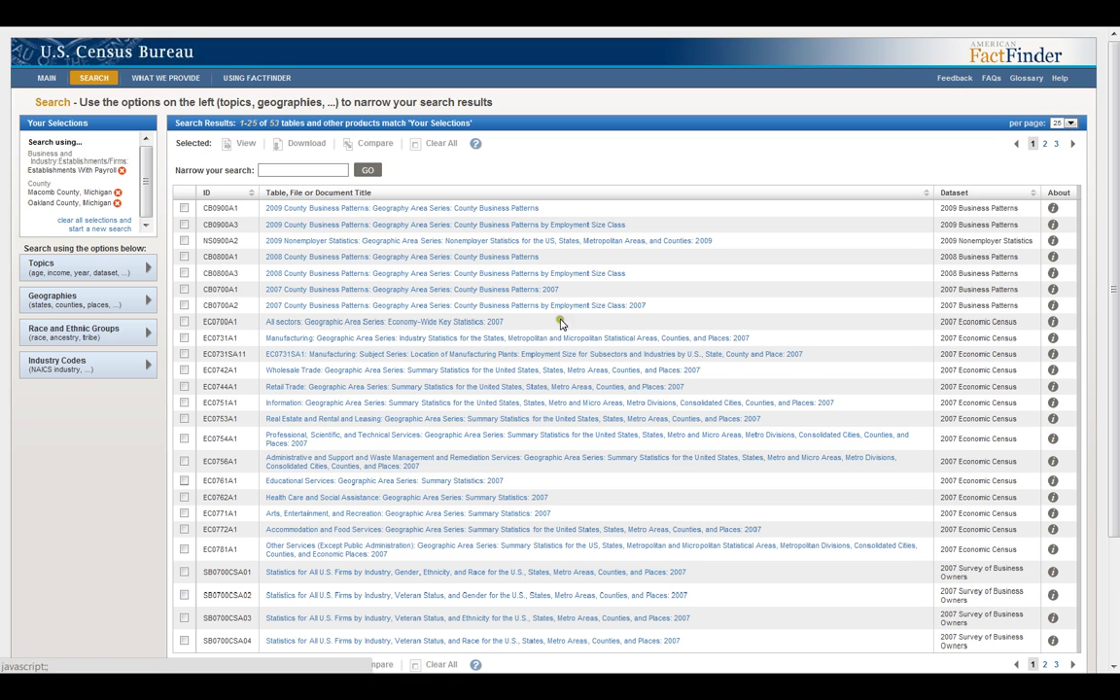
- Look over the matching tables and open SB0700CSA01, statistics for all U.S. firms by industry, gender, ethnicity and race
scroll(532, 501, down, 2)
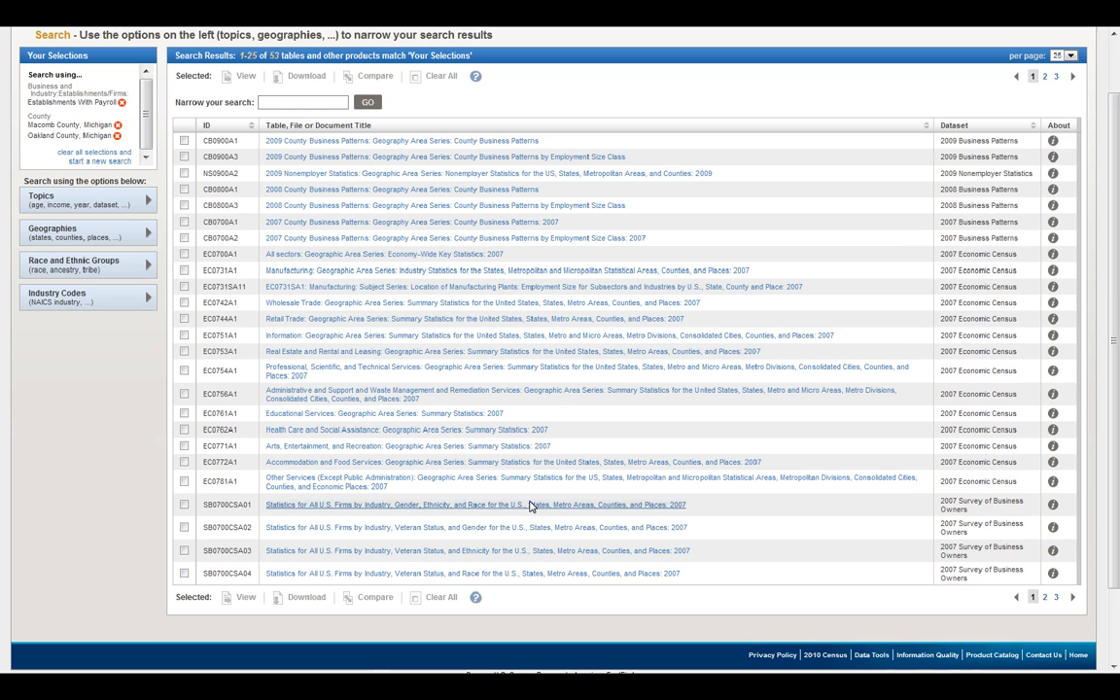
scroll(480, 540, up, 2)
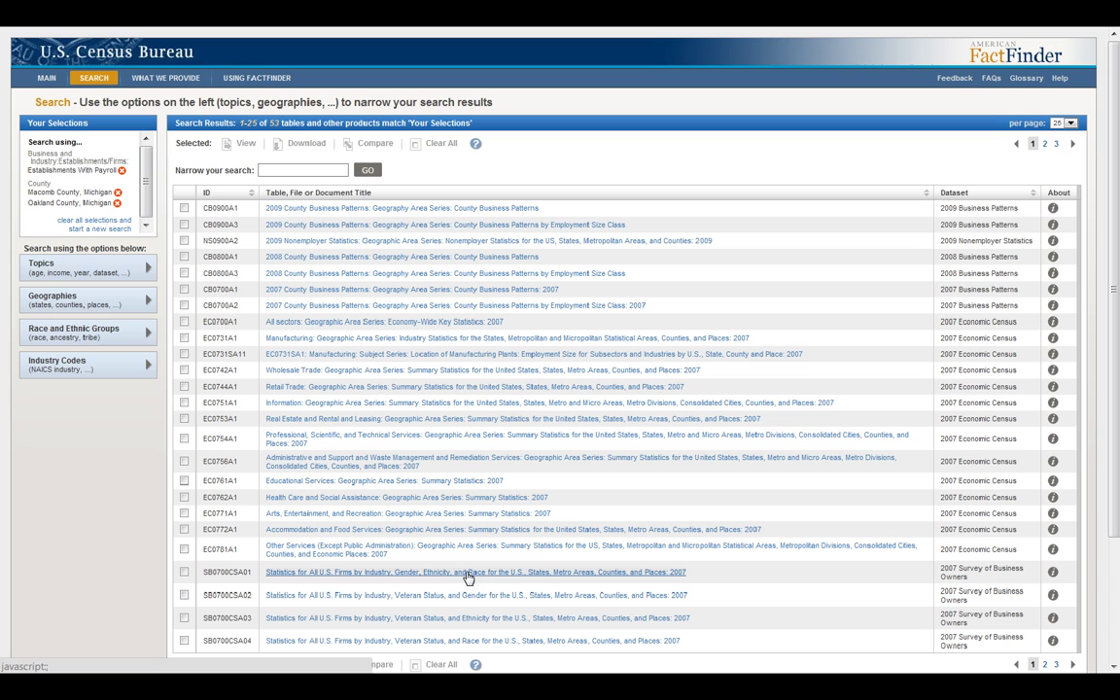
click(468, 575)
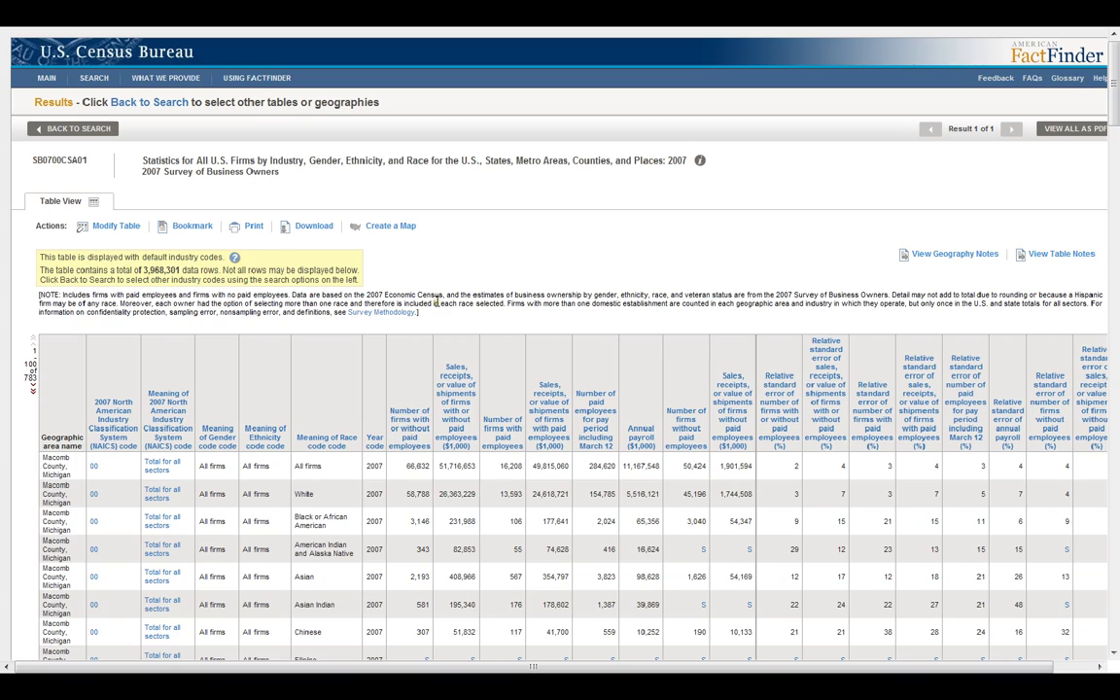
- Examine the Macomb County rows of the firm statistics table, broken down by race, ethnicity, gender and industry sector
scroll(437, 302, down, 8)
scroll(439, 307, up, 6)
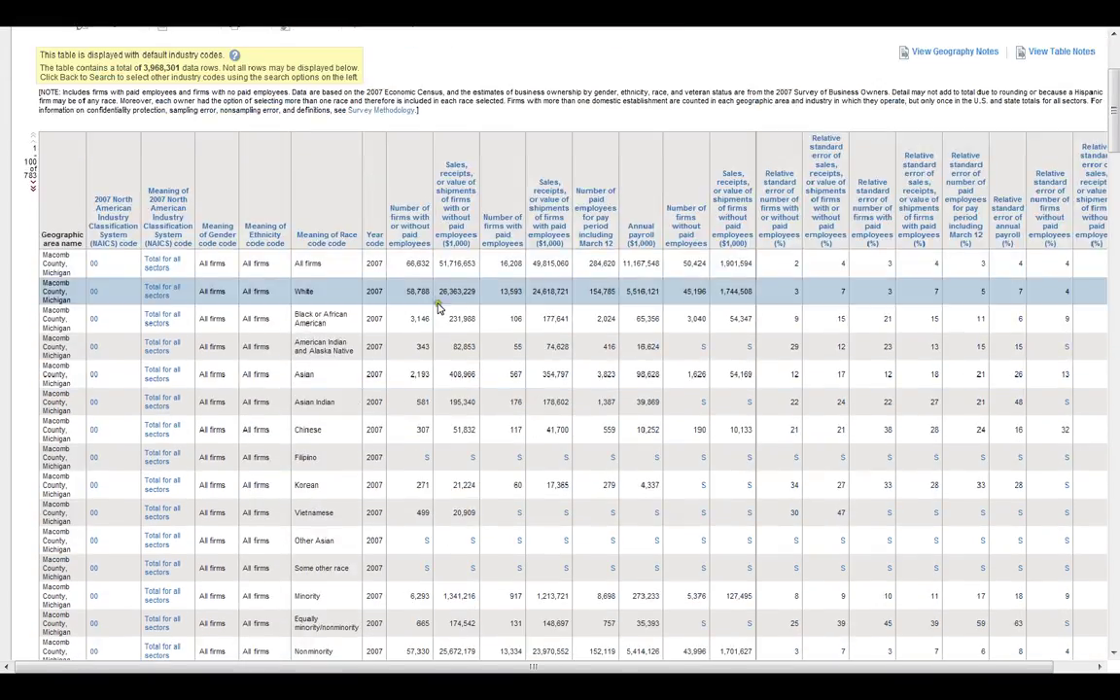
scroll(438, 311, up, 2)
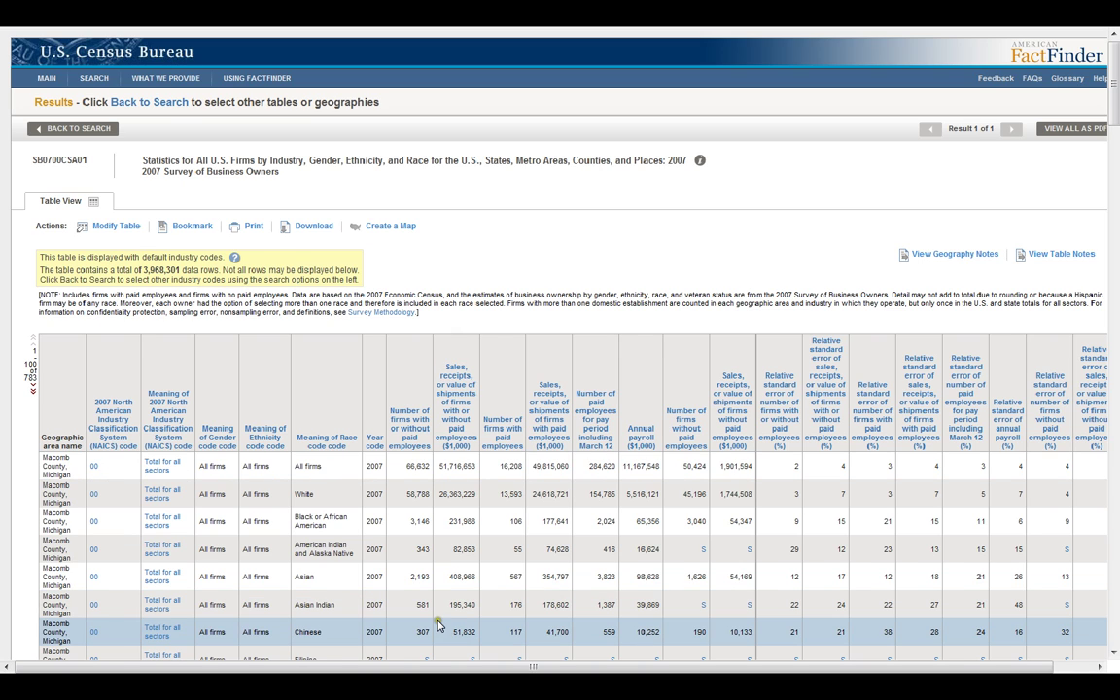
scroll(437, 625, down, 15)
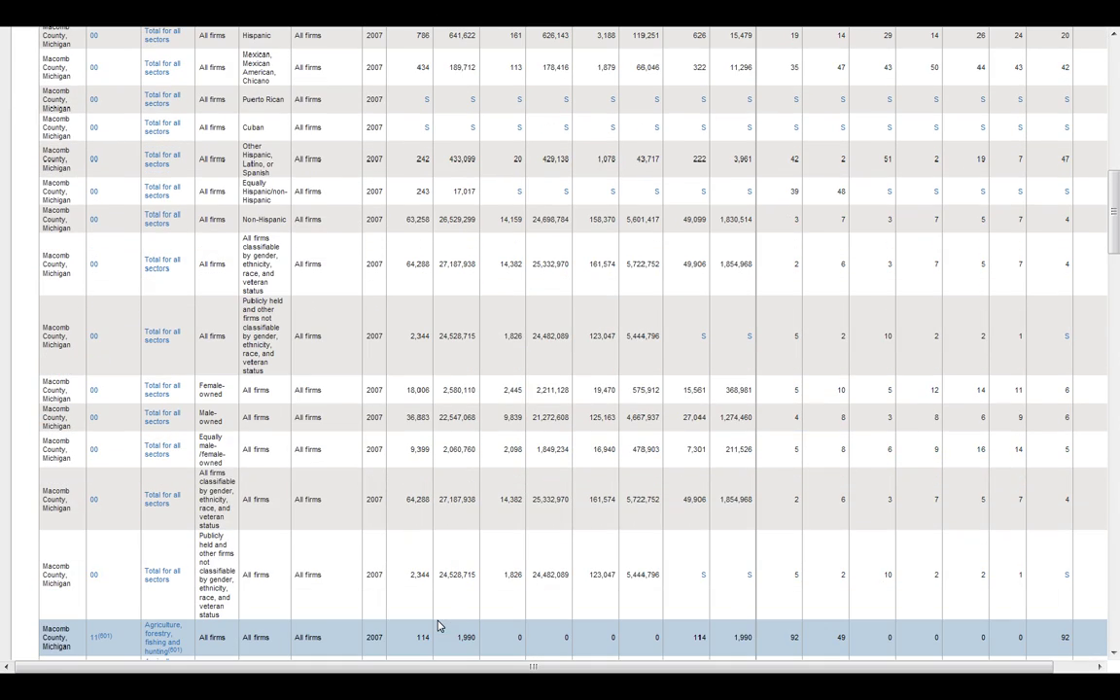
scroll(431, 631, up, 15)
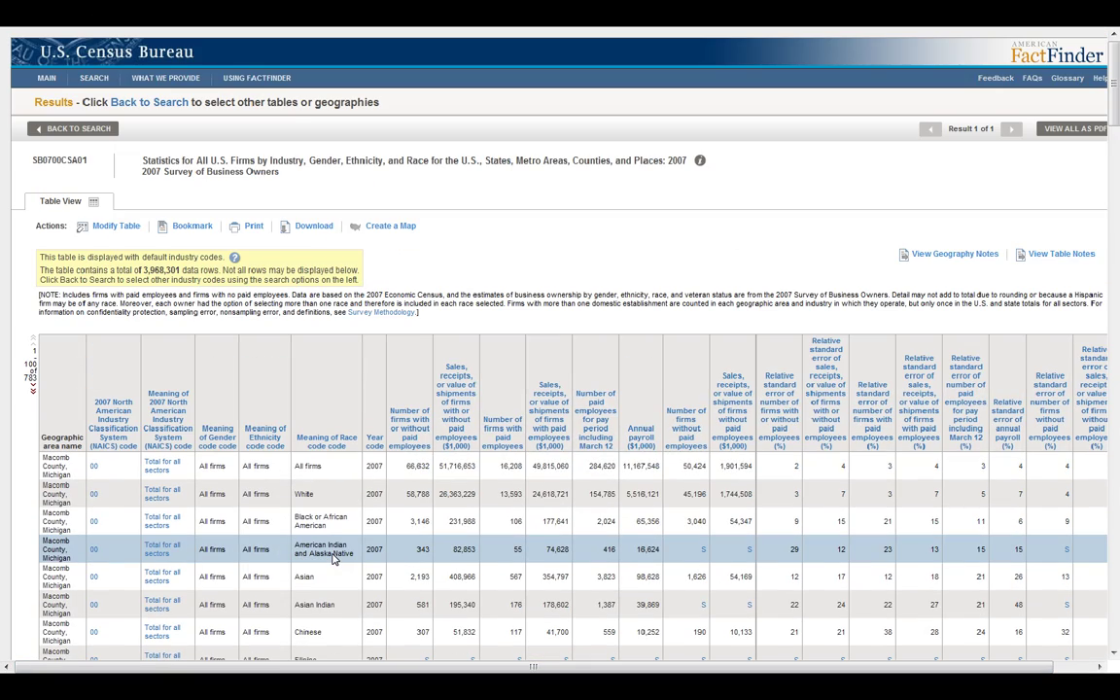
scroll(331, 562, down, 3)
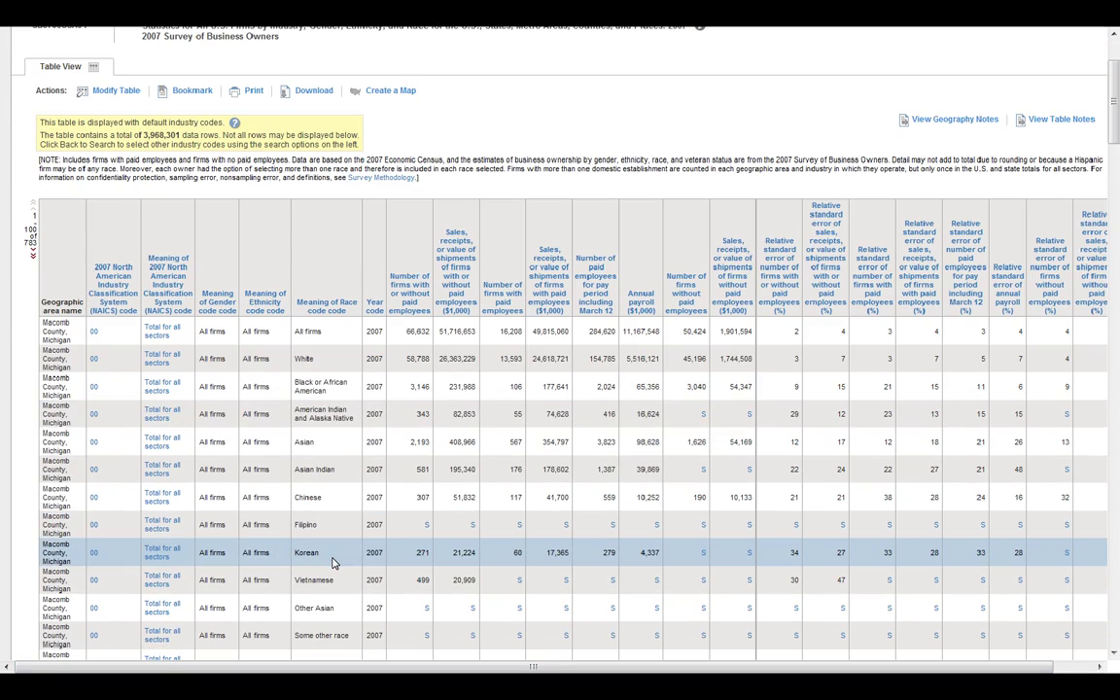
scroll(331, 562, down, 4)
scroll(331, 561, down, 15)
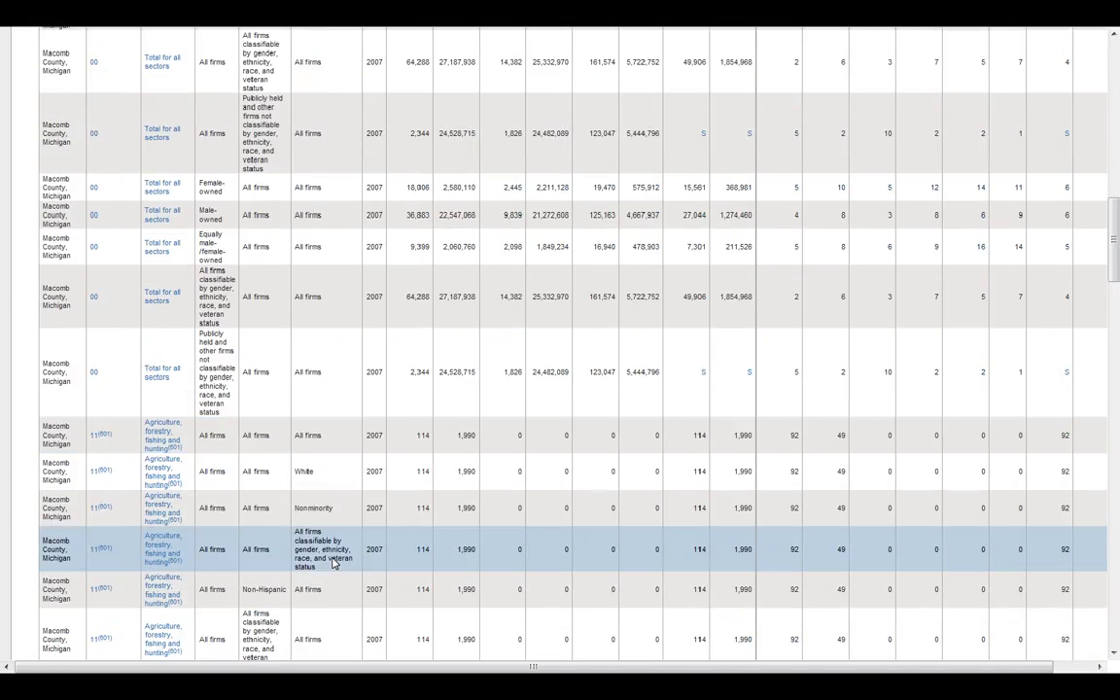
scroll(332, 562, up, 20)
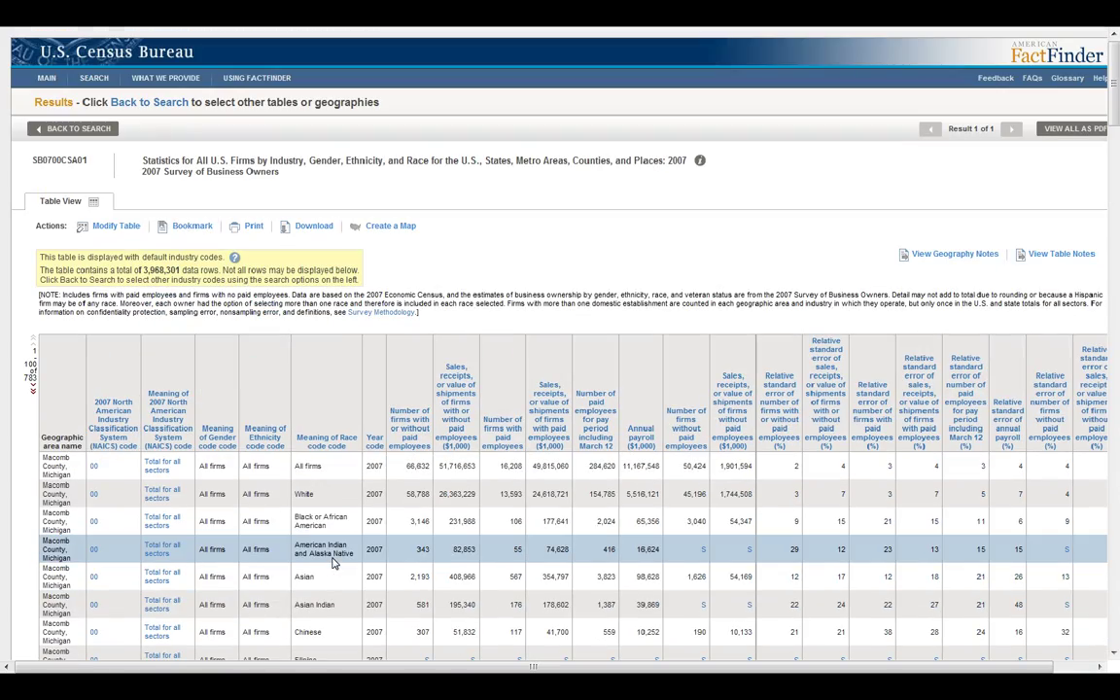
- Return to the search results and remove the Establishments With Payroll topic from the search selections
click(58, 127)
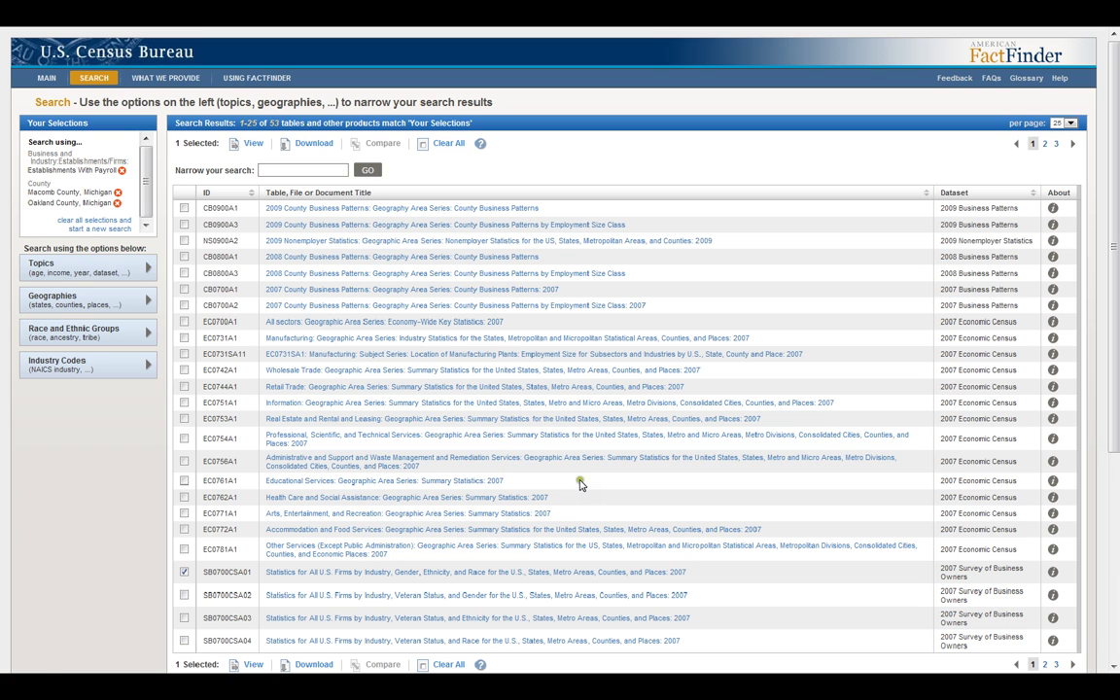
scroll(603, 506, down, 3)
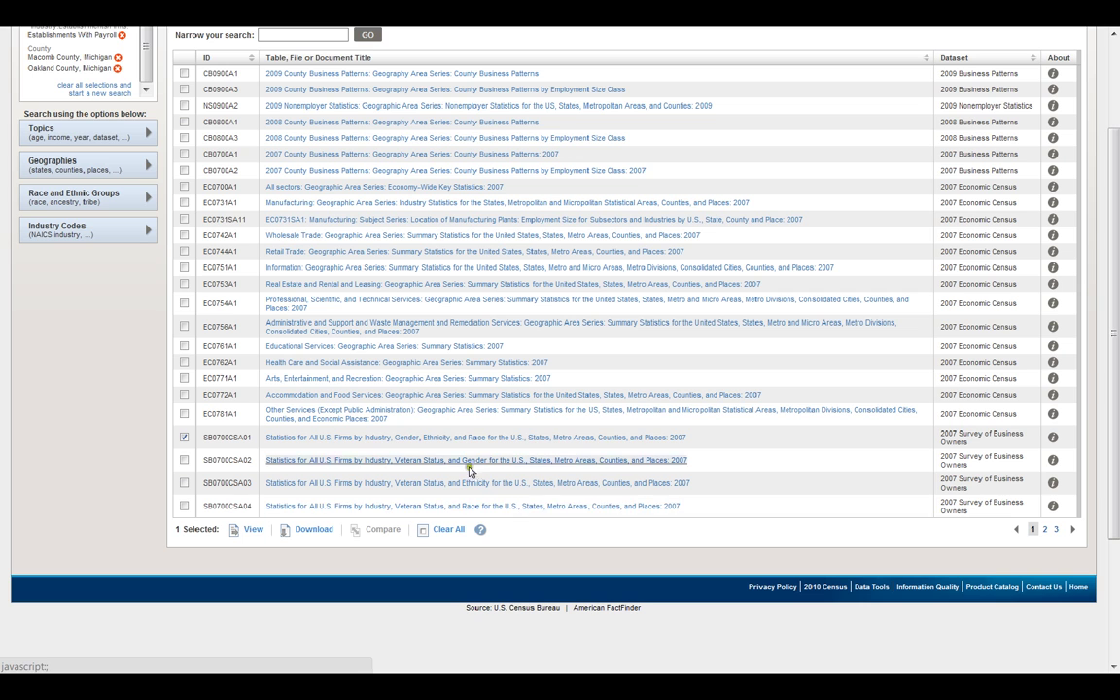
scroll(231, 442, up, 3)
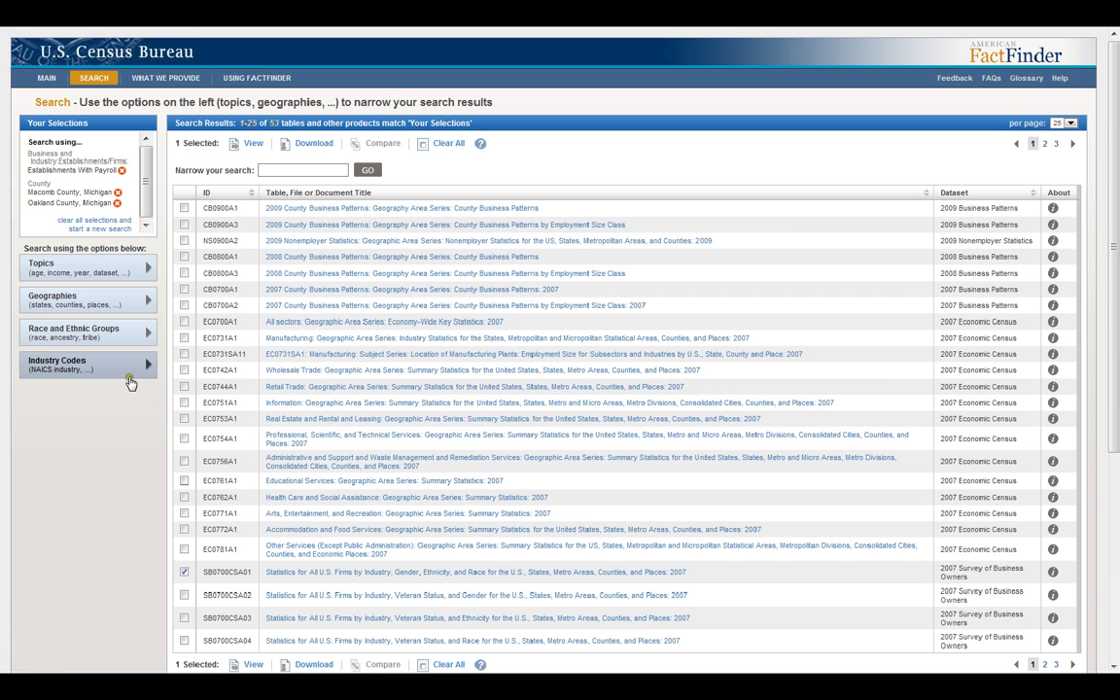
click(142, 269)
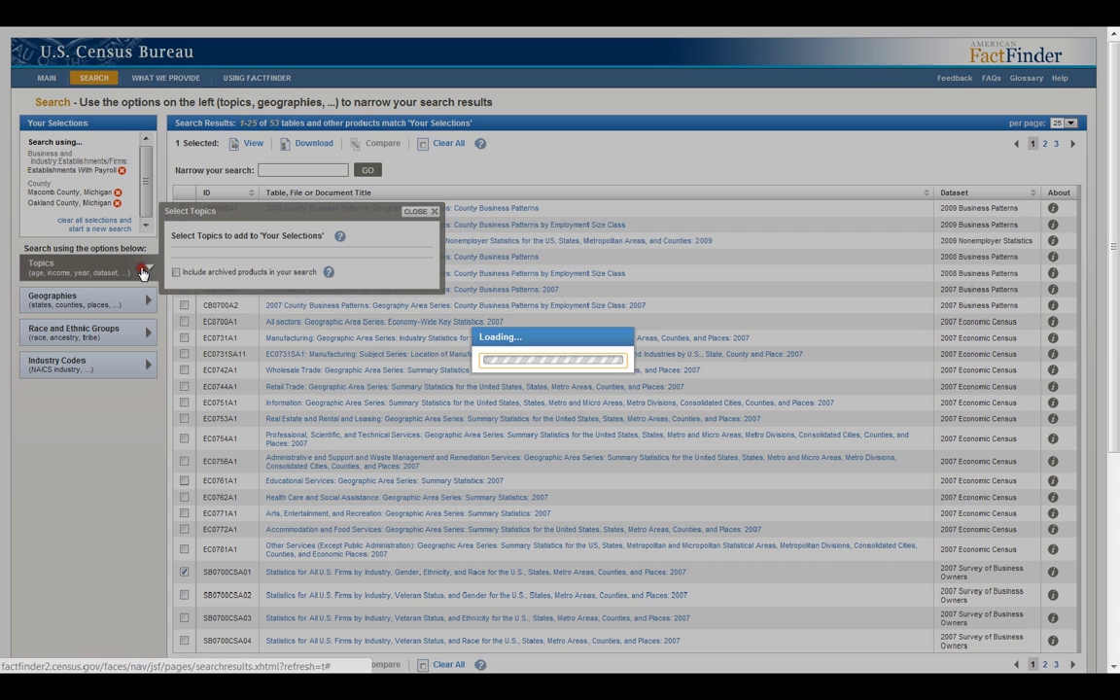
click(175, 269)
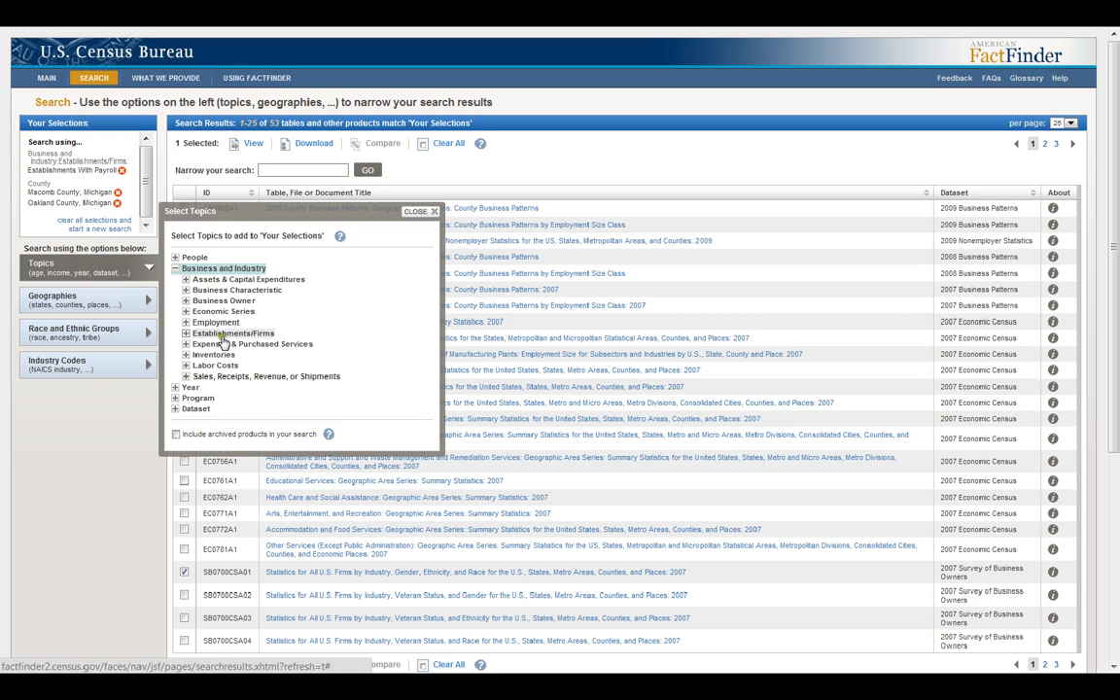
click(123, 173)
- Browse the Business and Industry topics, add Employees under Employment to the search selections, and close the topic selection
click(198, 279)
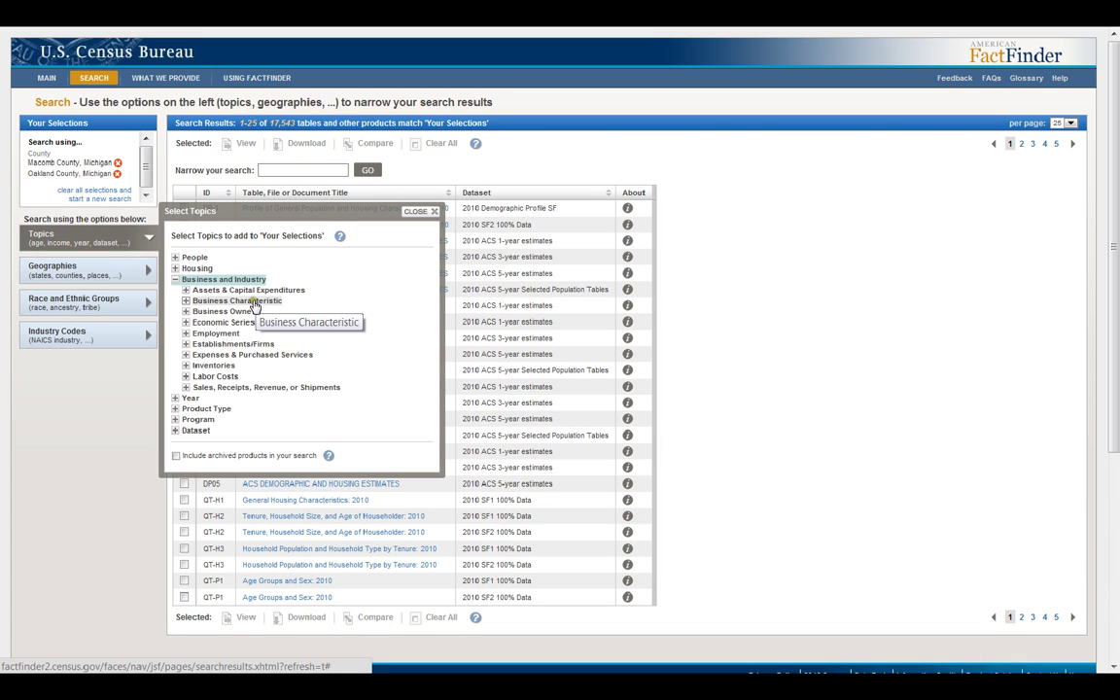
click(242, 322)
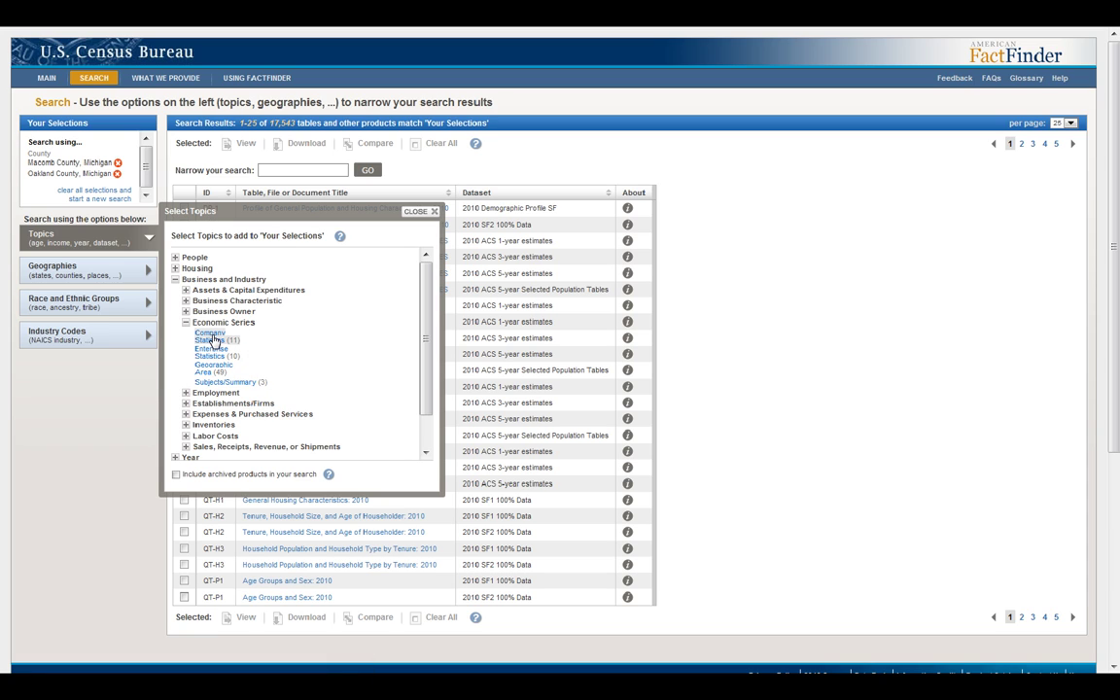
click(226, 425)
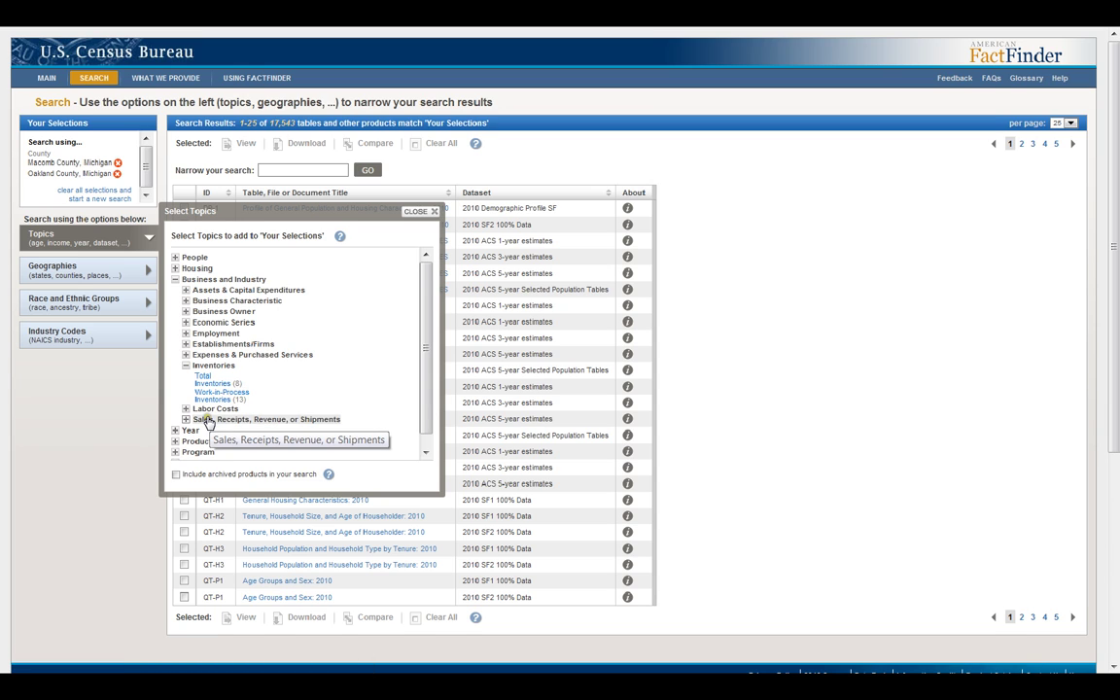
click(225, 290)
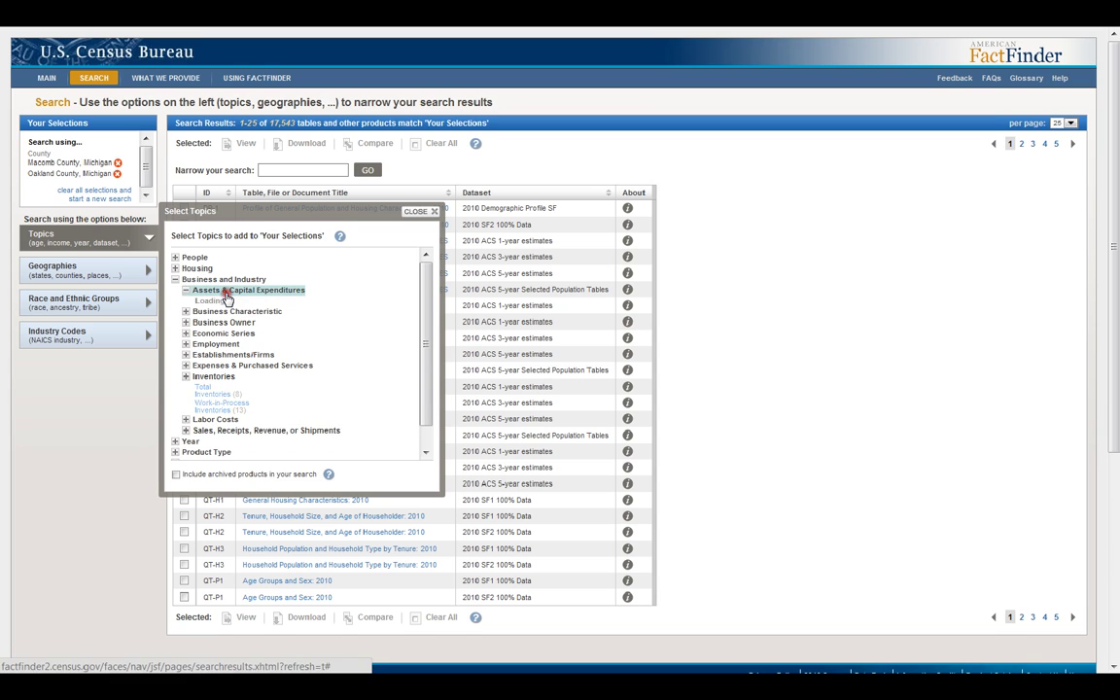
click(221, 348)
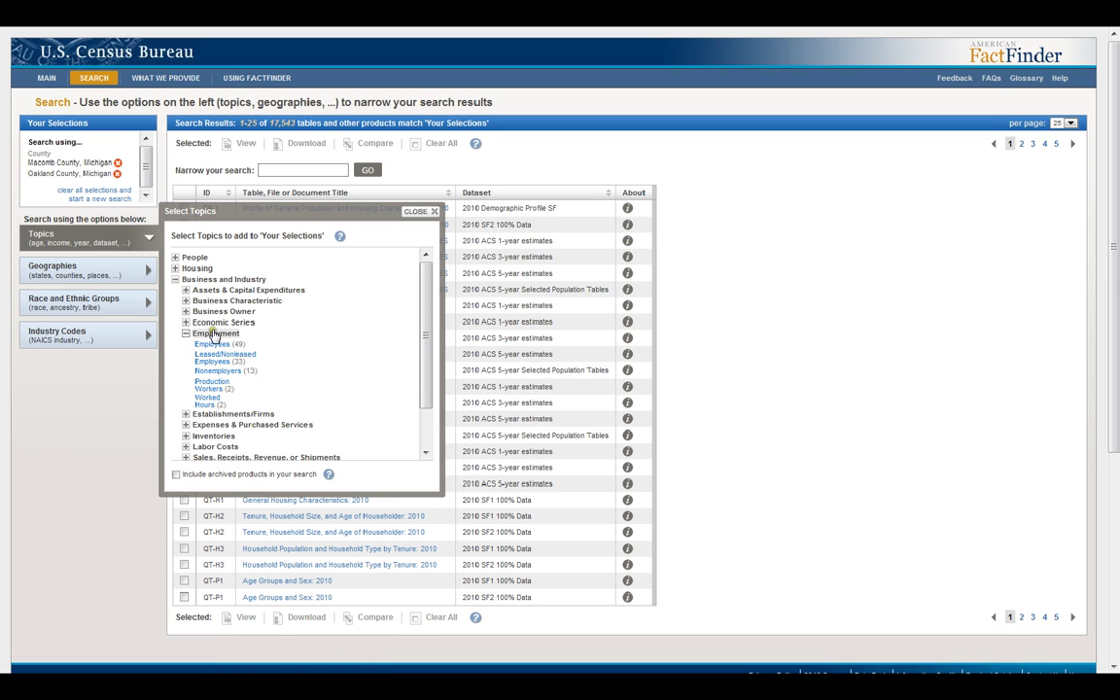
click(212, 344)
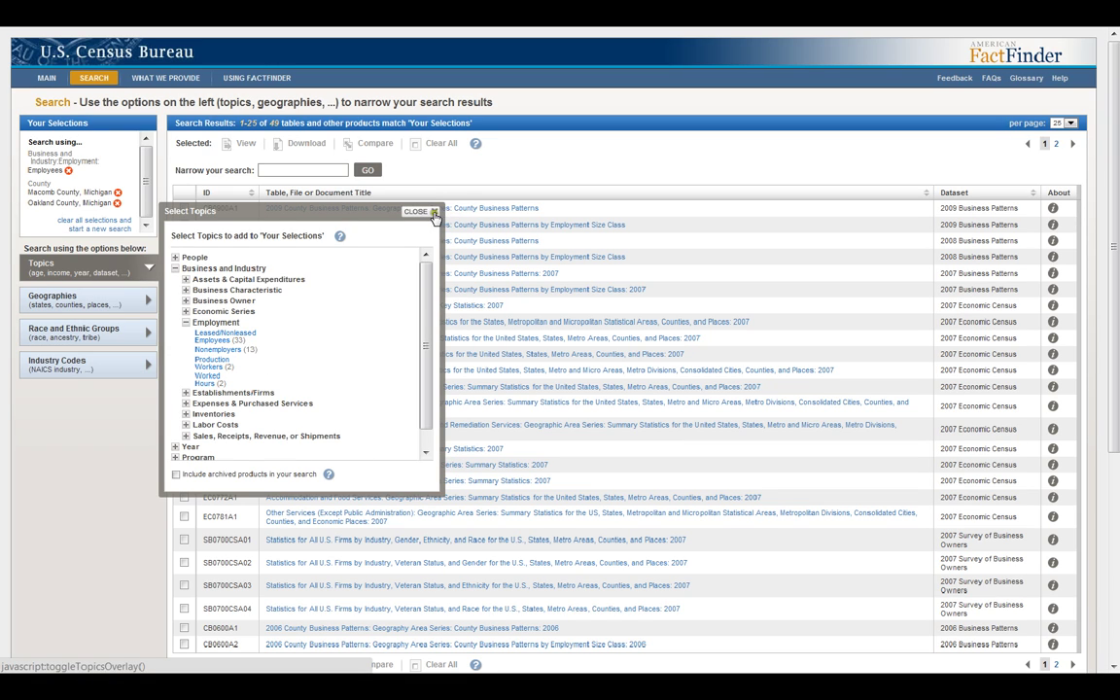
click(425, 211)
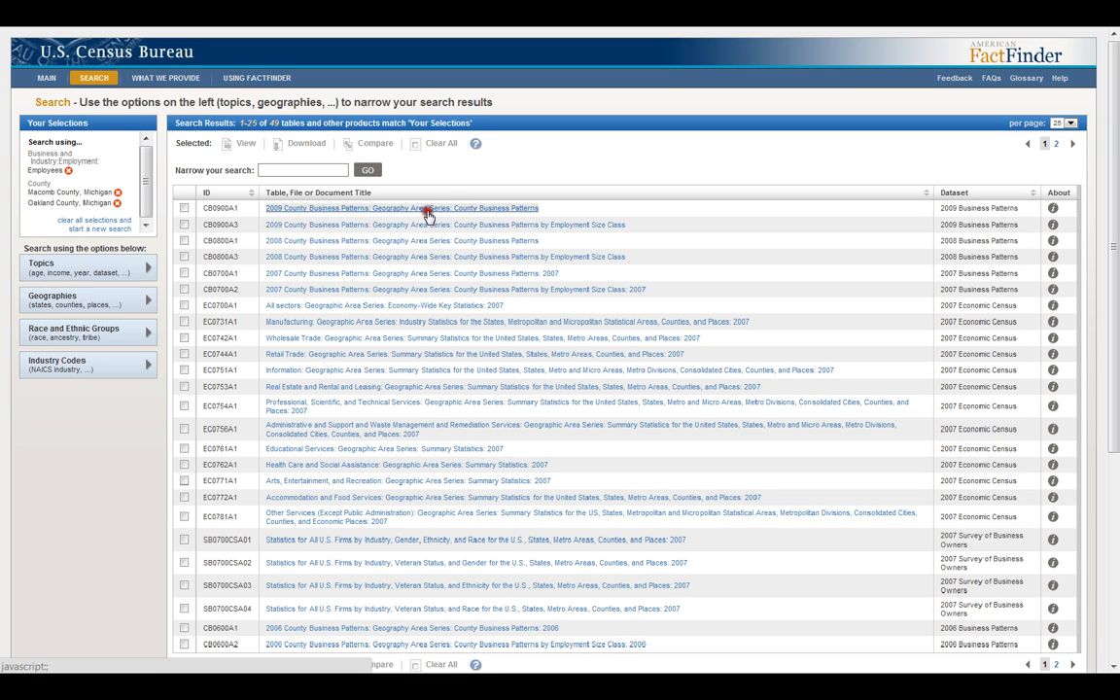
- Open table CB0900A1, 2009 County Business Patterns, and view its rows by industry for Macomb County
click(487, 209)
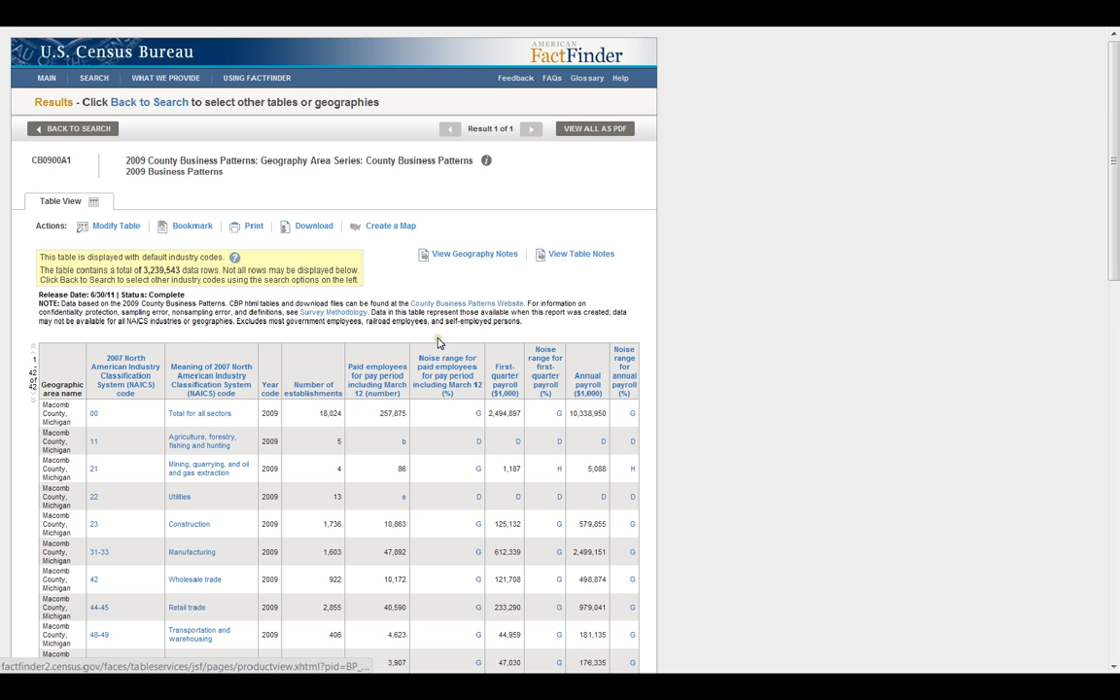
scroll(288, 537, down, 1)
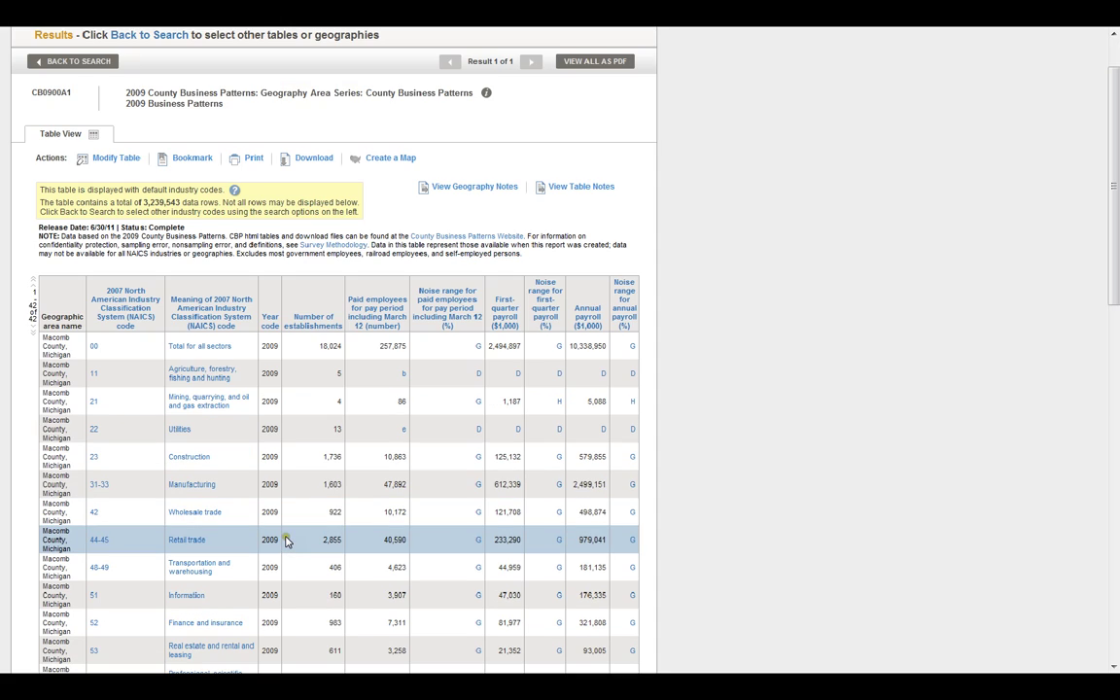
- Examine the establishments, paid employees and annual payroll by industry for Macomb and Oakland counties in the 2009 County Business Patterns table
scroll(287, 542, down, 4)
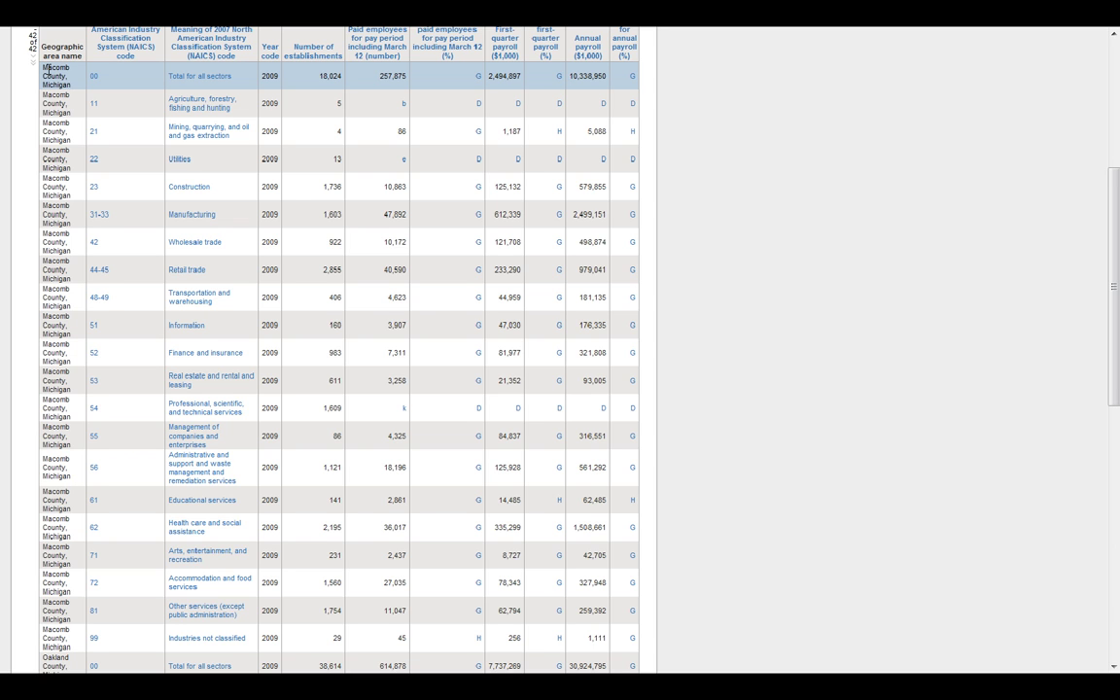
scroll(180, 390, up, 3)
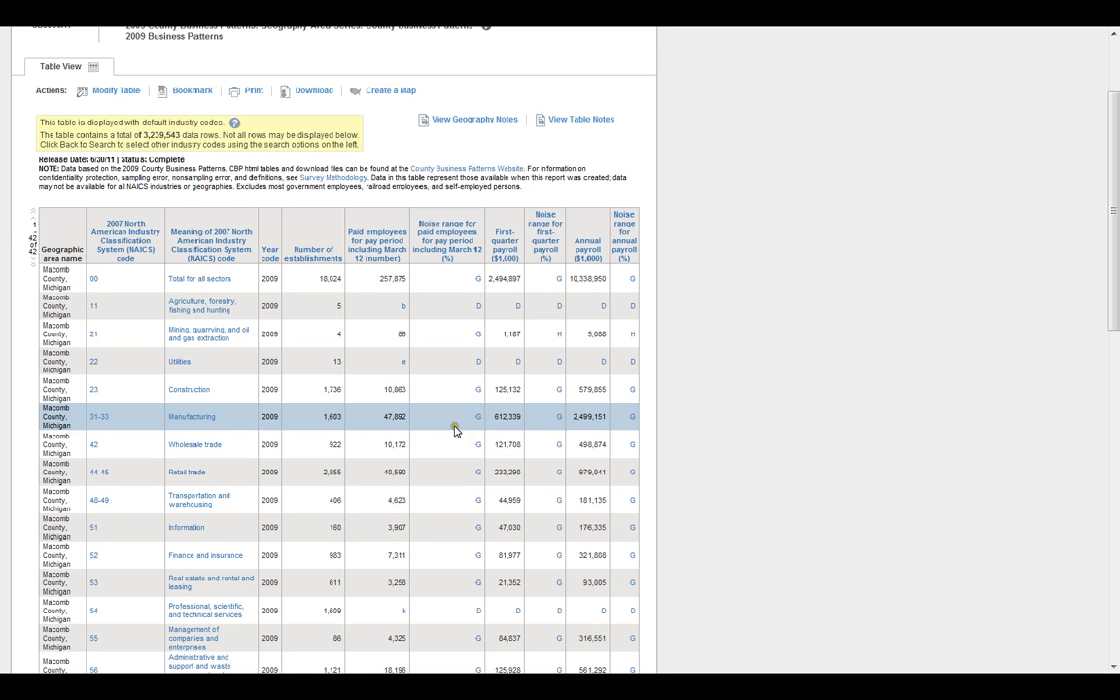
scroll(516, 475, up, 3)
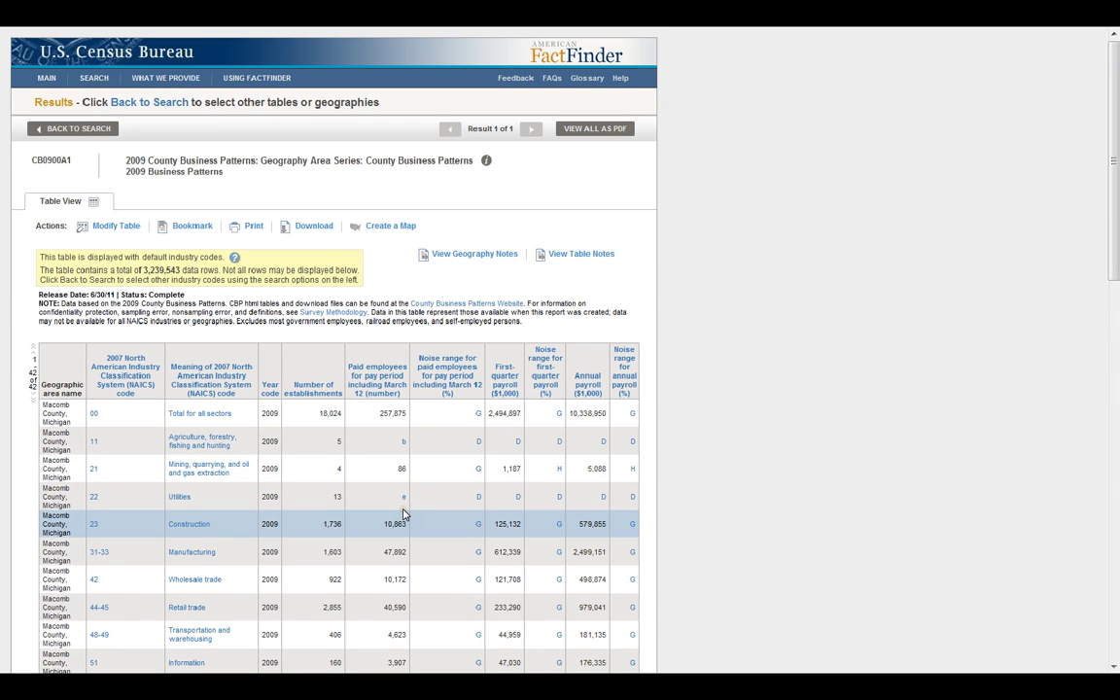
scroll(363, 500, down, 3)
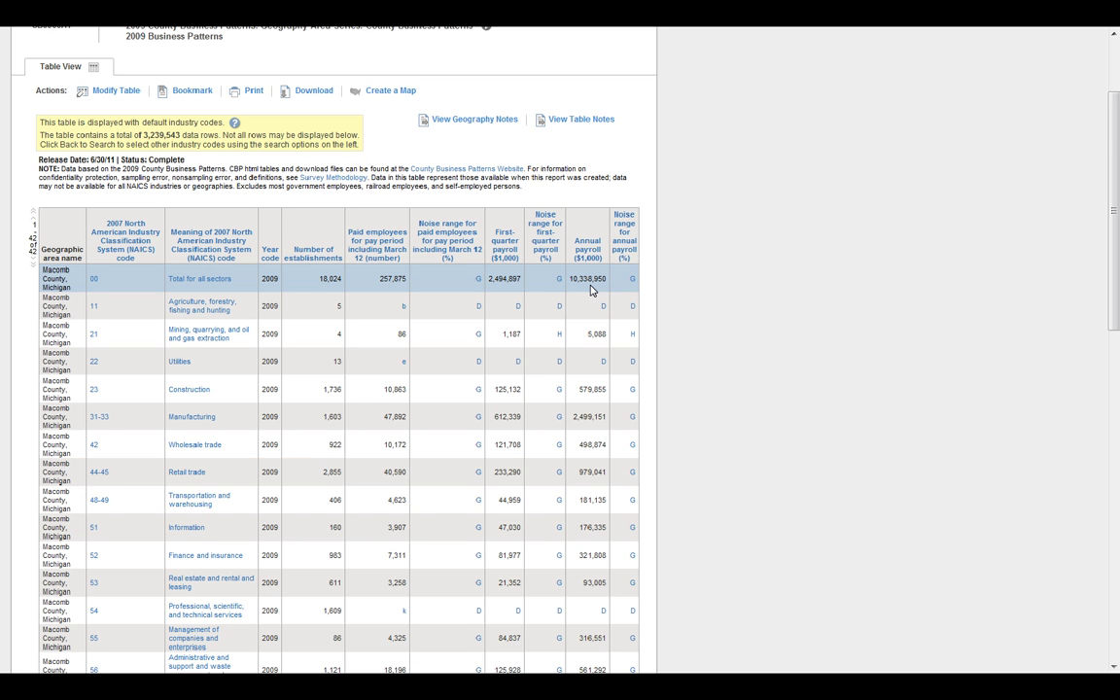
scroll(591, 289, down, 10)
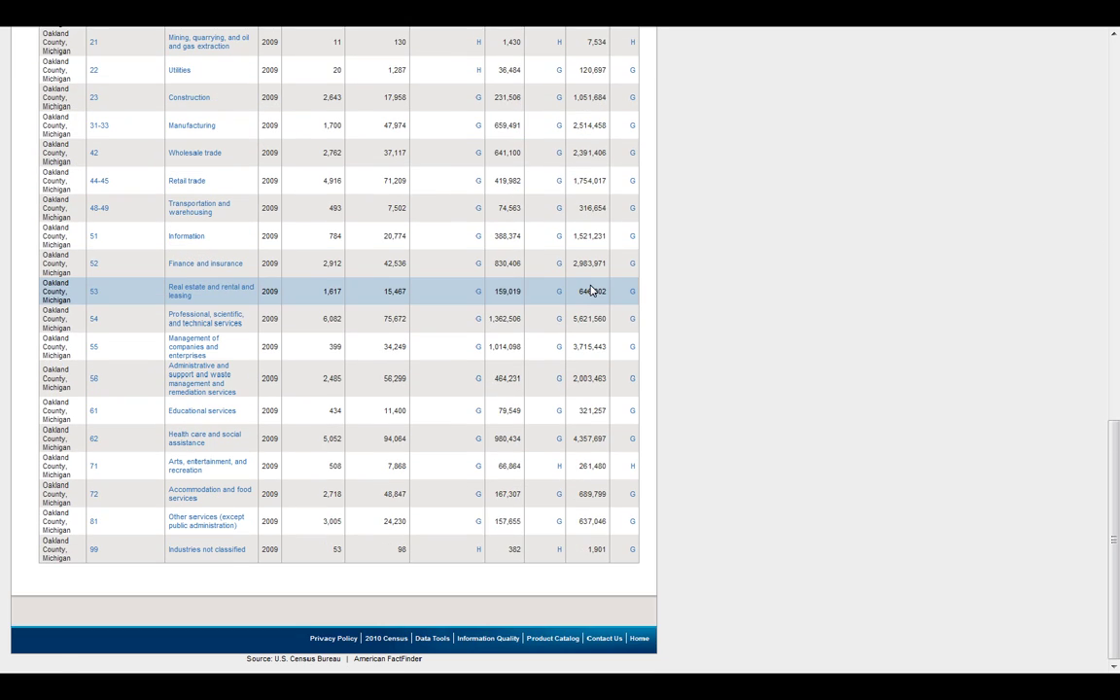
scroll(591, 289, up, 15)
scroll(591, 289, down, 3)
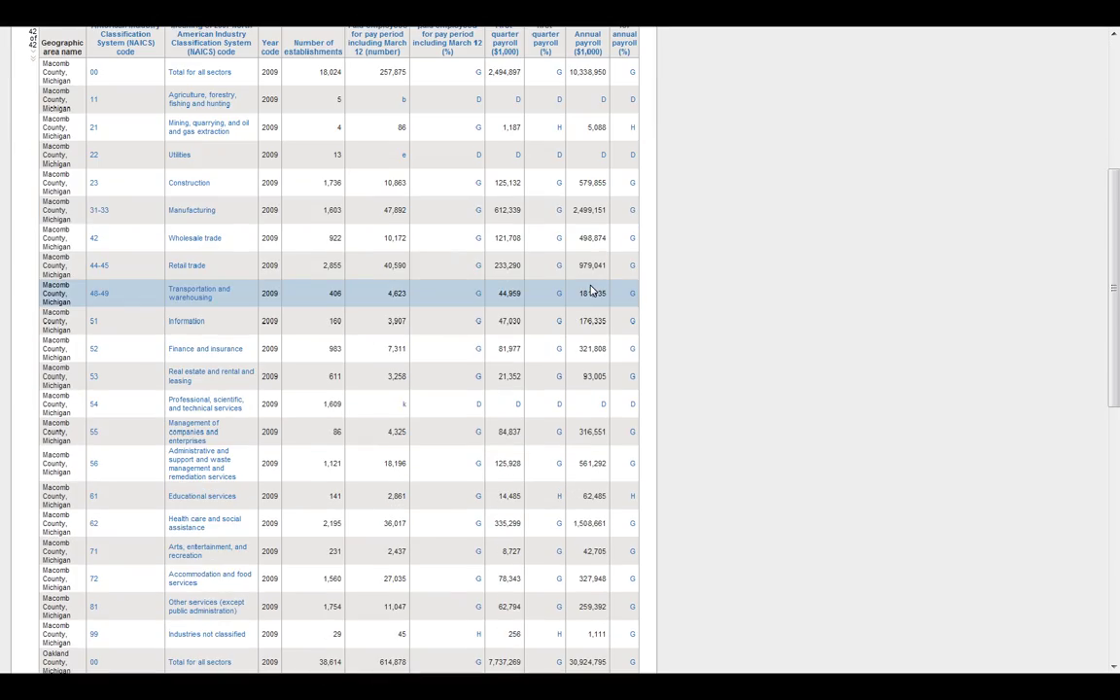
scroll(591, 289, down, 10)
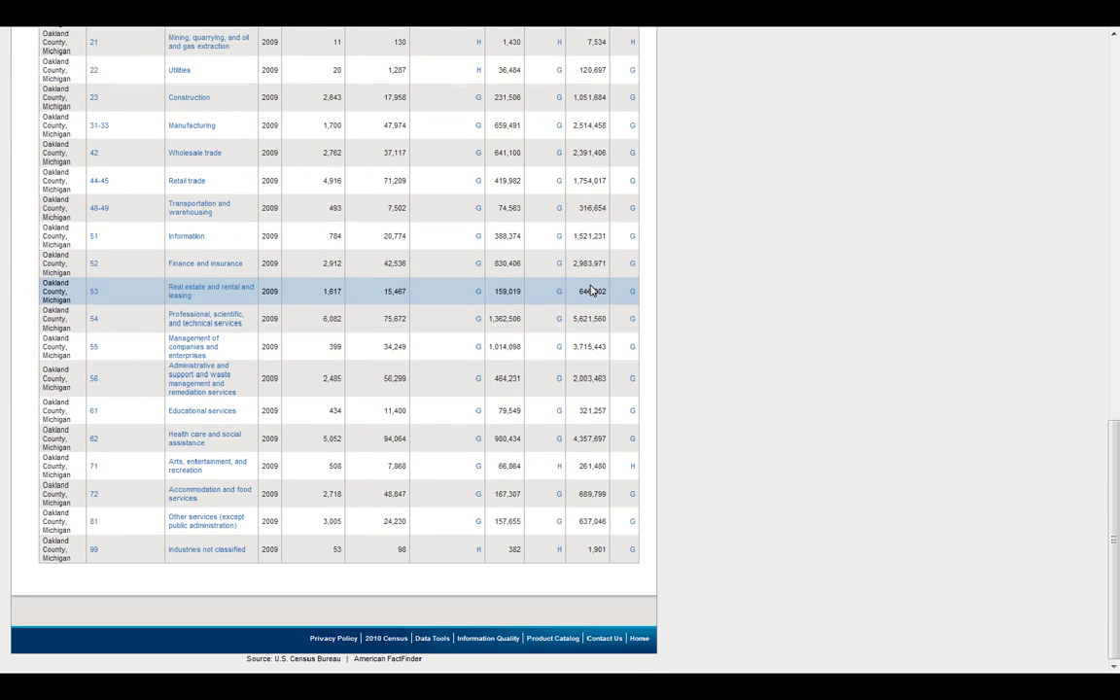
scroll(591, 290, up, 13)
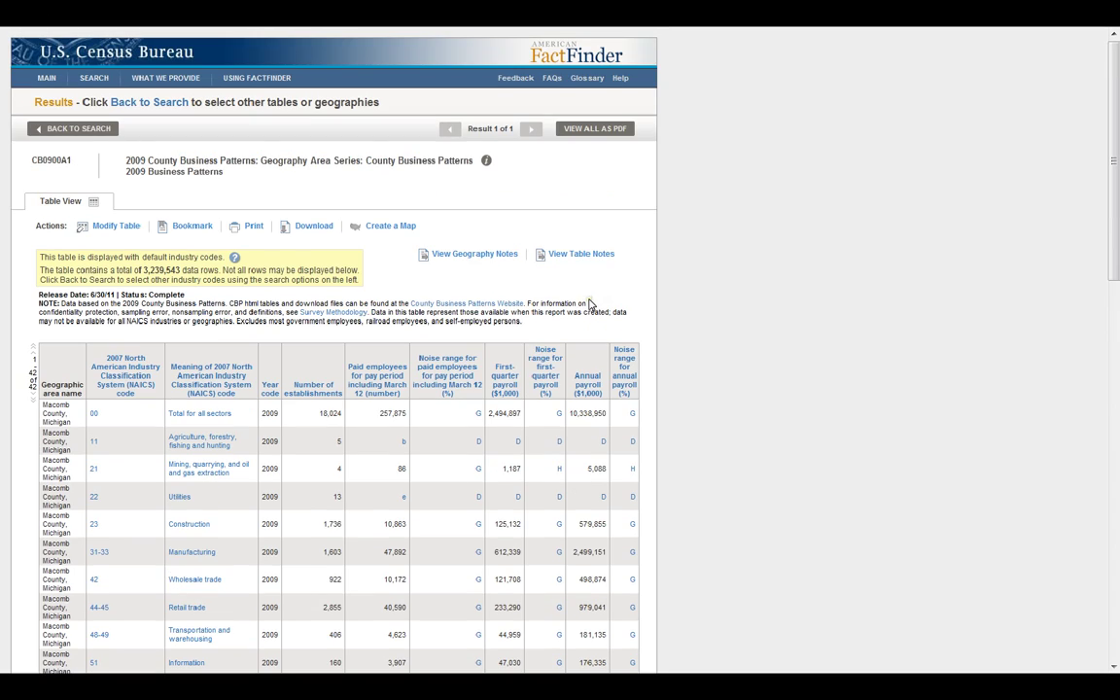
- Return to the search results and replace the Employees topic with Population Total under the People topic's Basic Count/Estimate
click(93, 129)
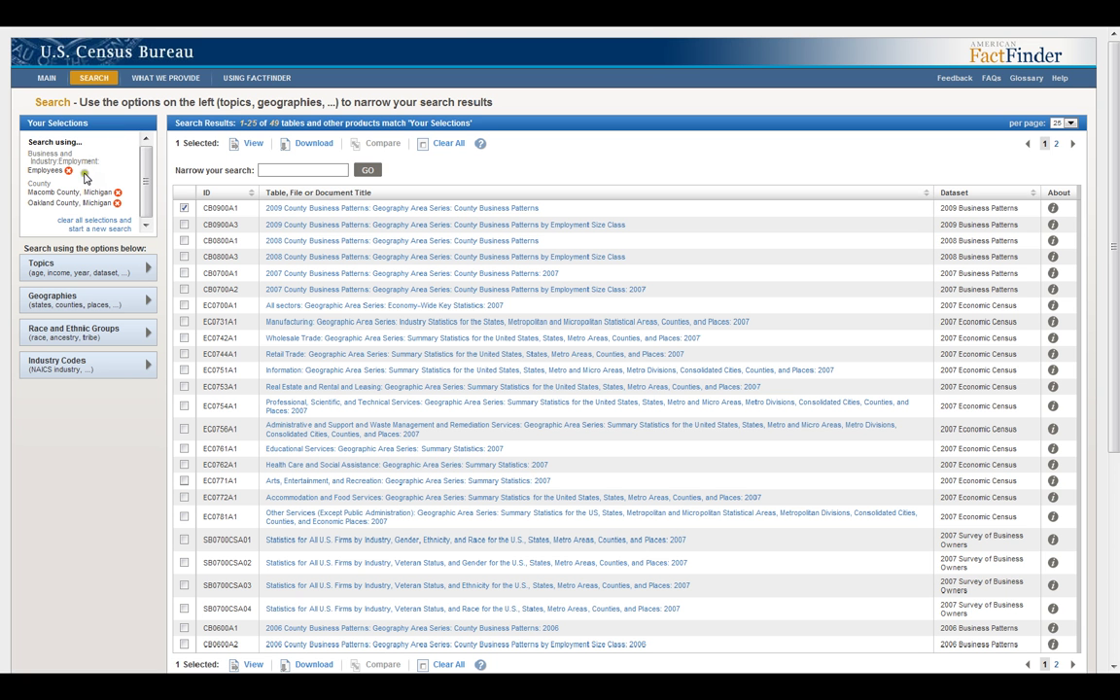
click(67, 171)
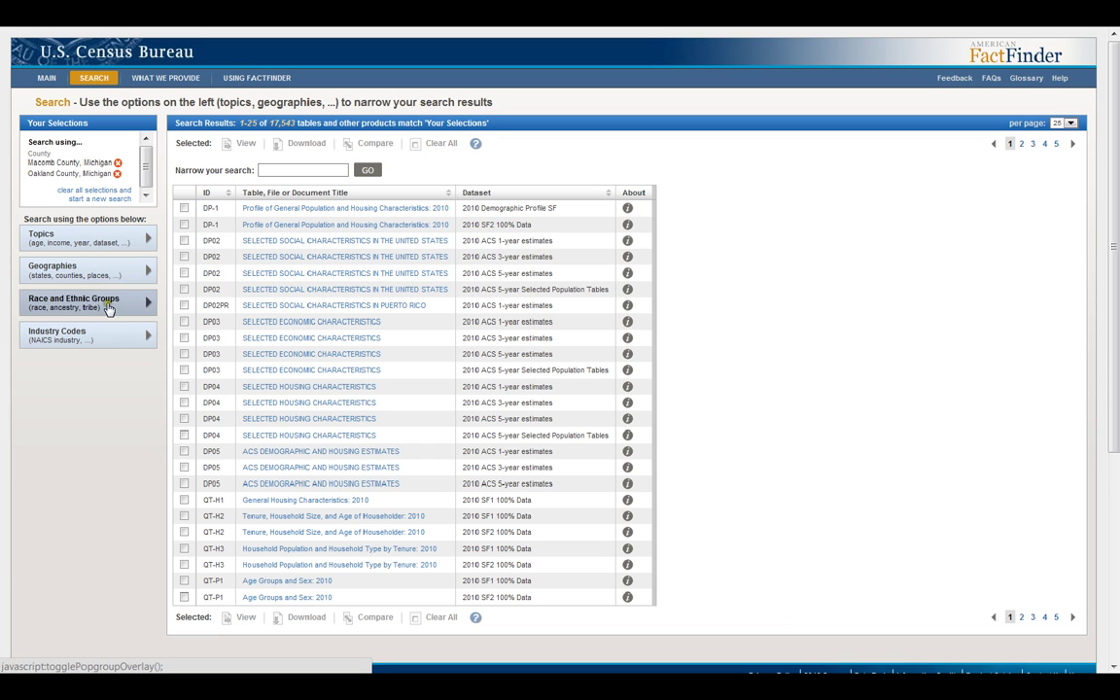
click(104, 243)
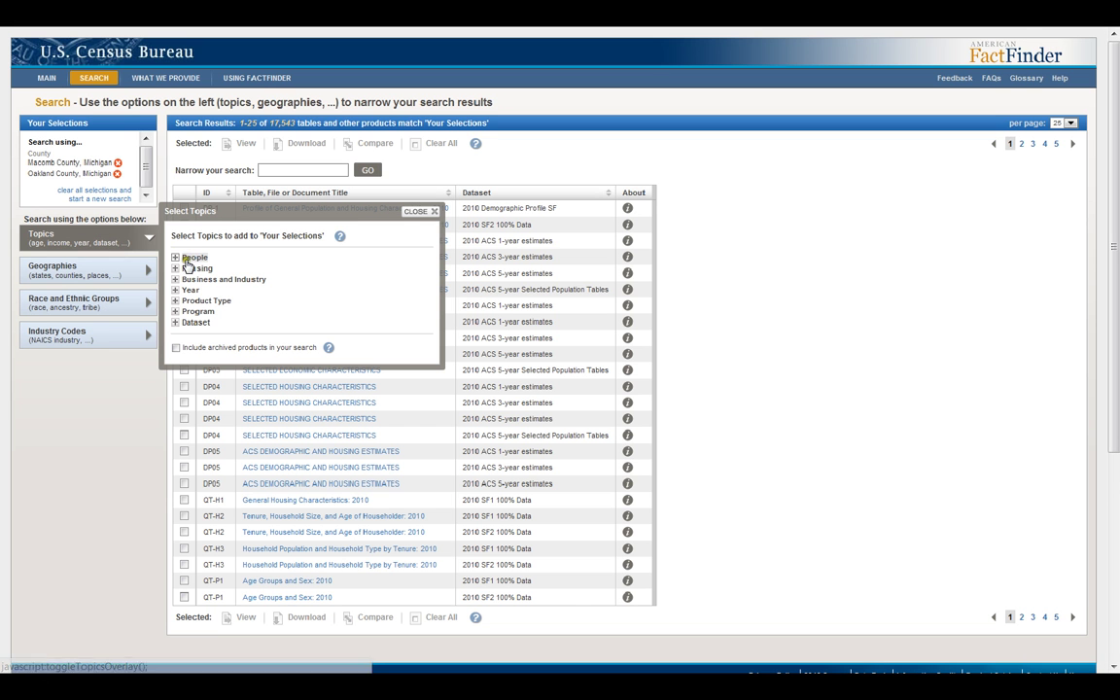
click(186, 258)
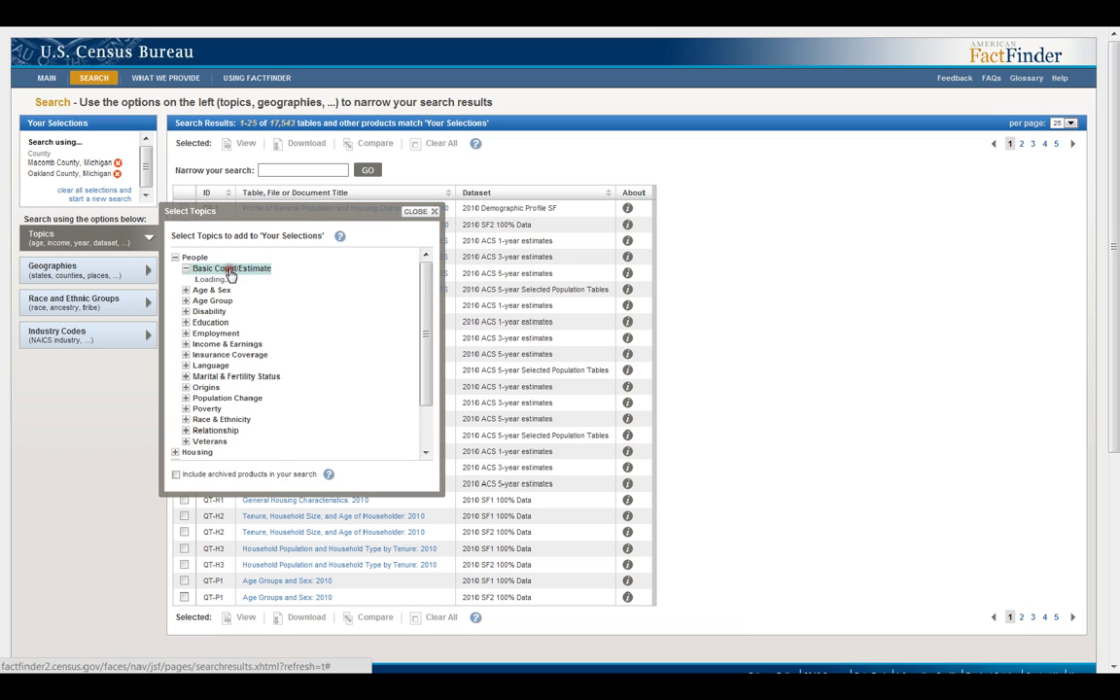
click(215, 269)
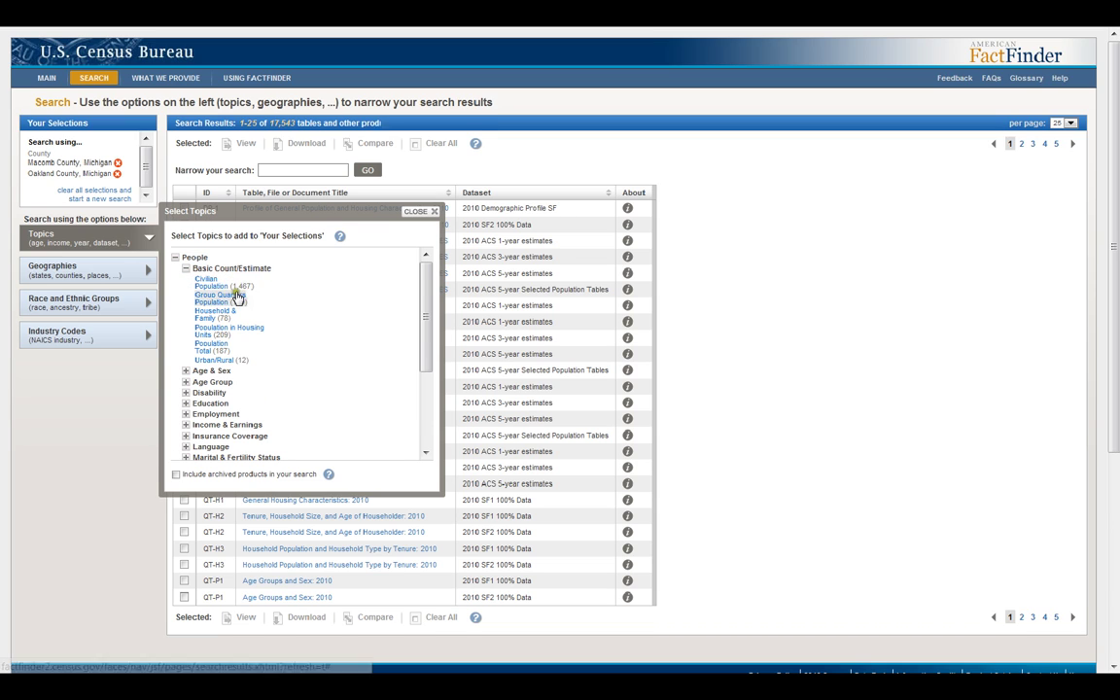
click(209, 348)
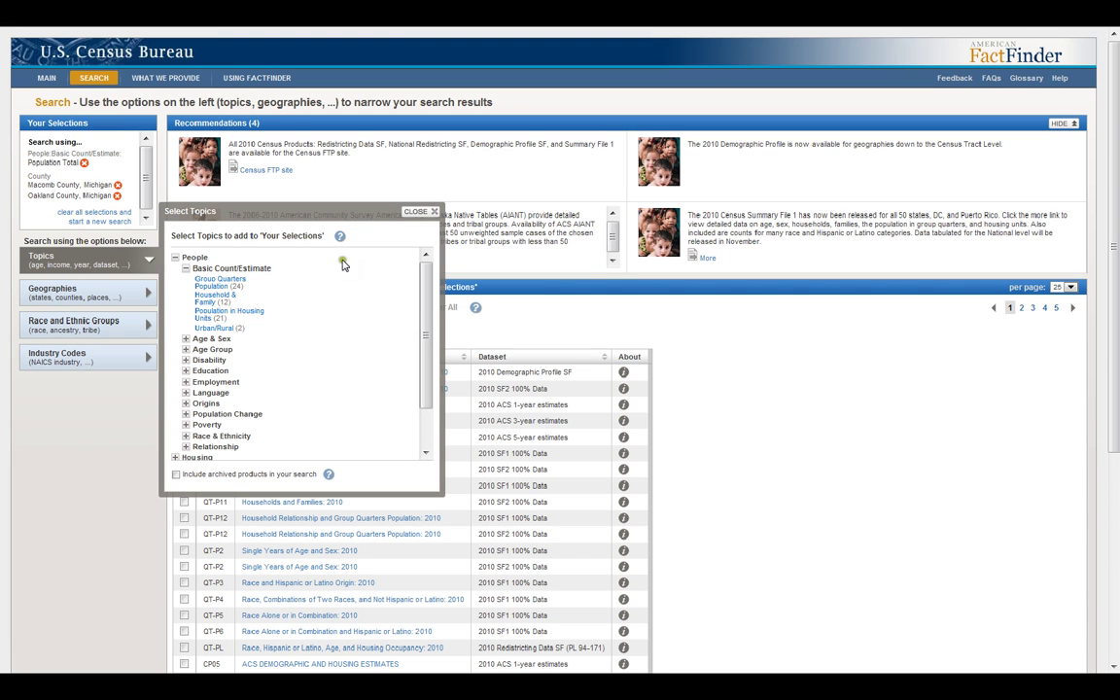
click(406, 213)
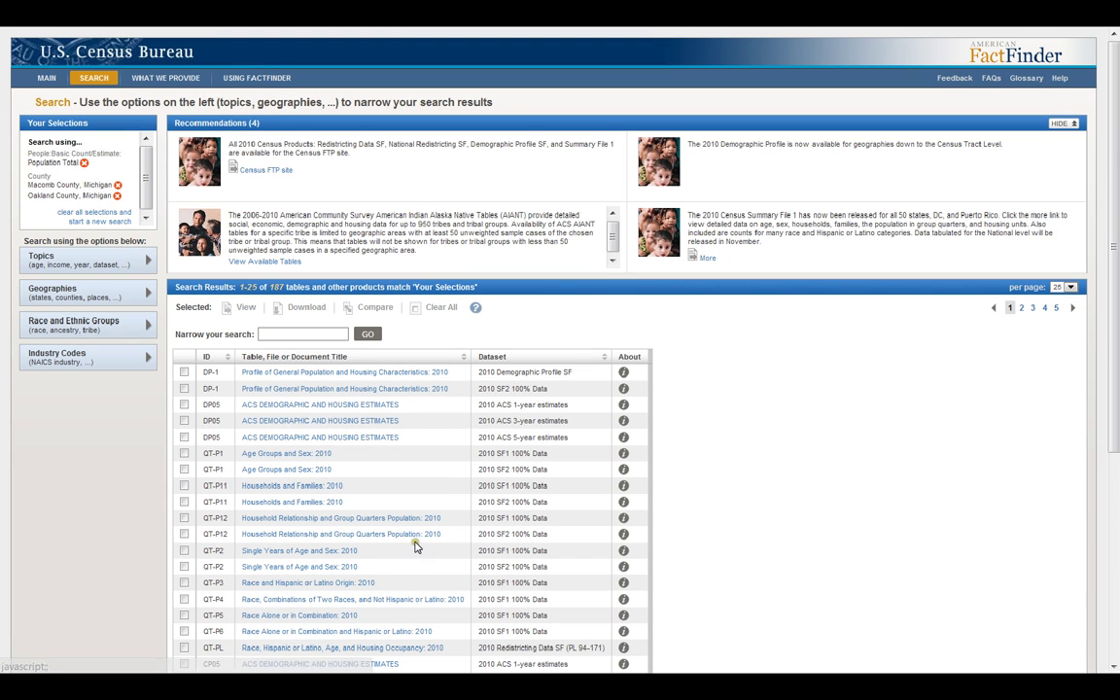
- View table B01003, Total Population, from the 2010 ACS 1-year estimates and return to the search results
scroll(568, 492, down, 3)
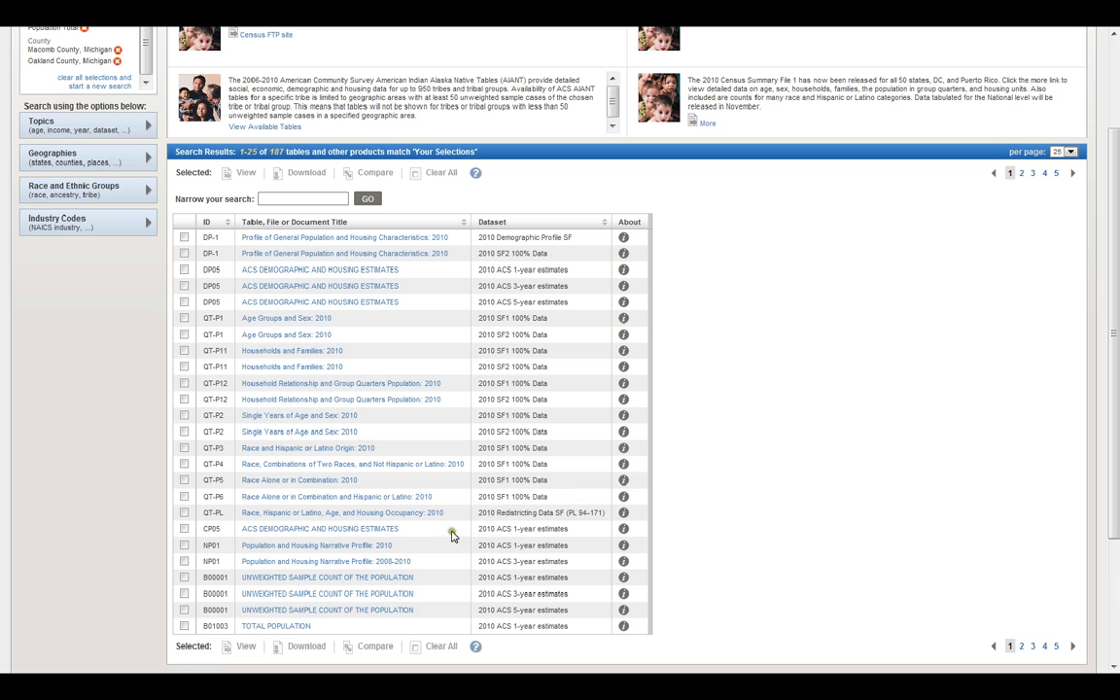
click(298, 628)
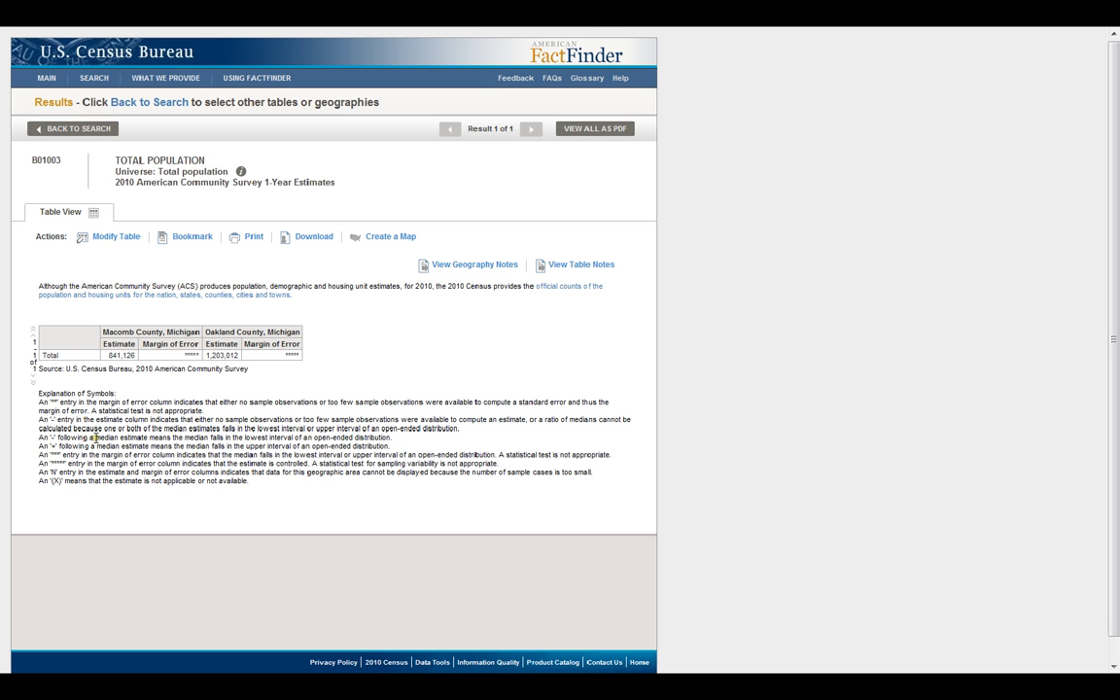
click(13, 30)
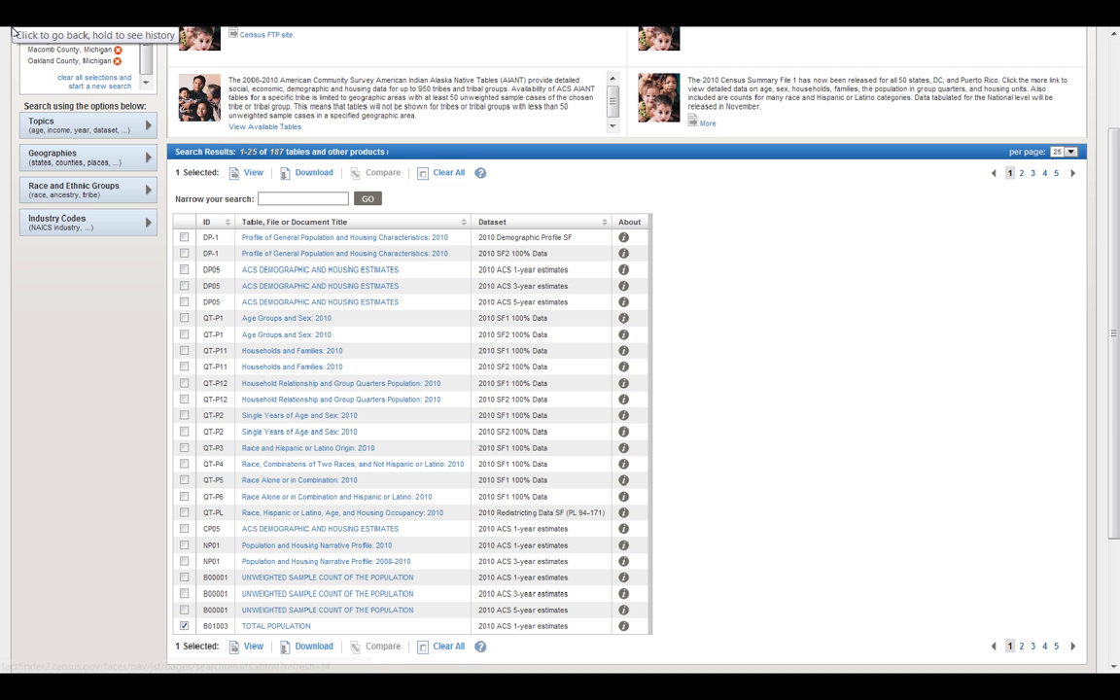
- Open table DP05, ACS Demographic and Housing Estimates, from the 2010 ACS 1-year estimates and view its sex, age and race rows
scroll(224, 461, down, 3)
scroll(248, 466, up, 1)
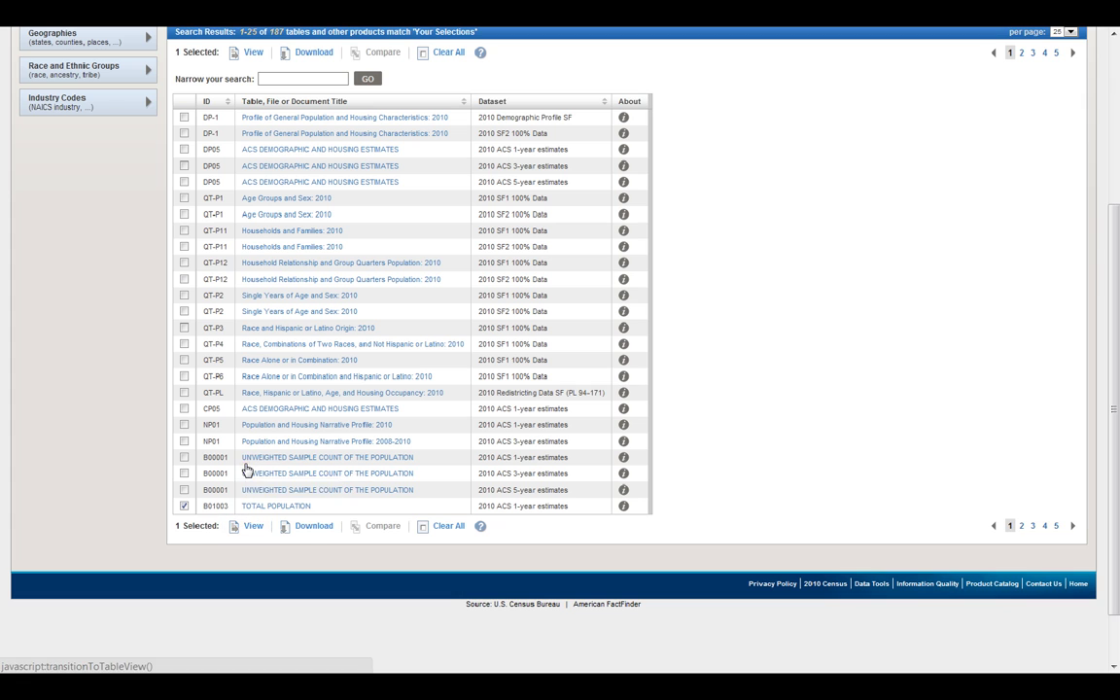
scroll(400, 500, up, 1)
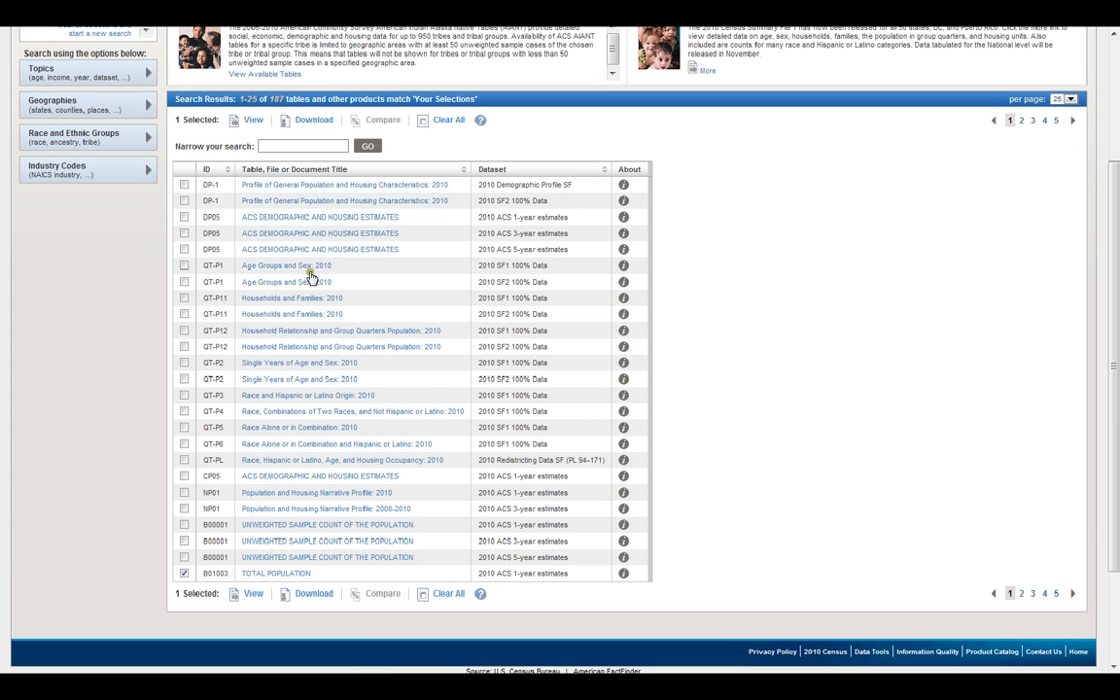
click(309, 217)
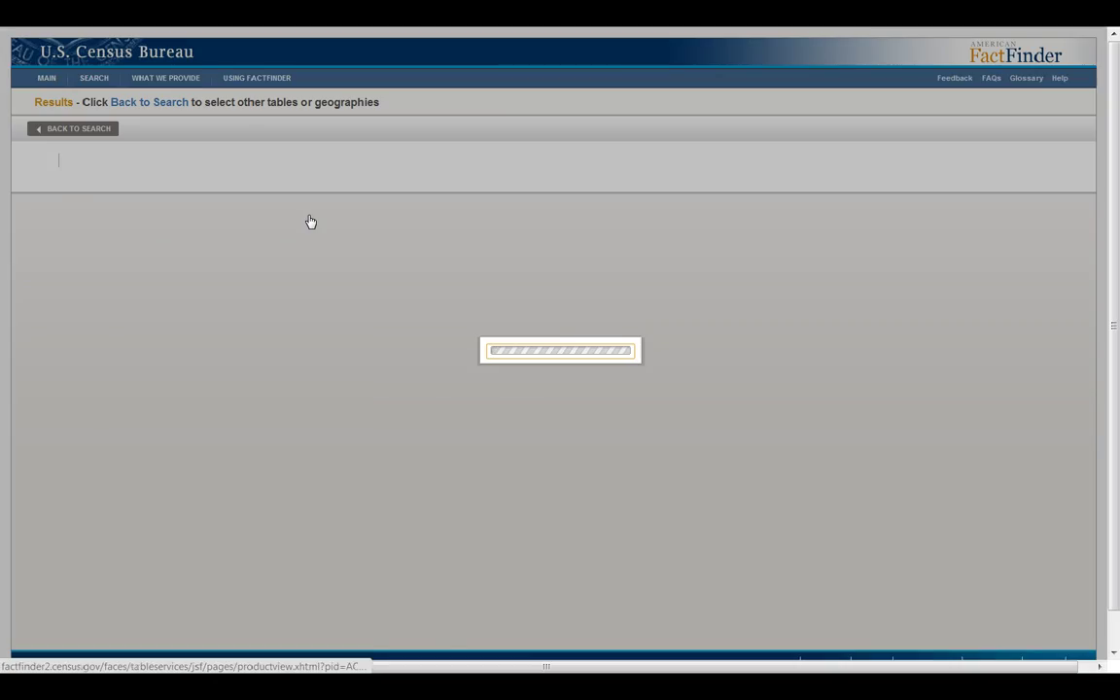
scroll(412, 487, down, 5)
scroll(412, 487, up, 4)
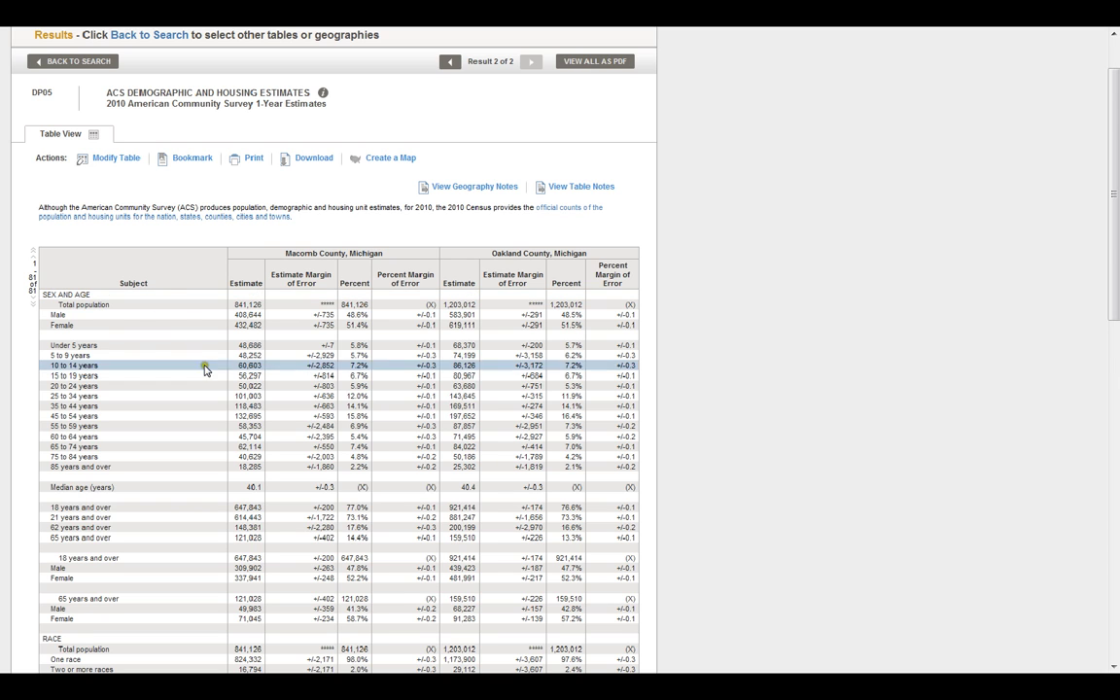
scroll(195, 374, down, 2)
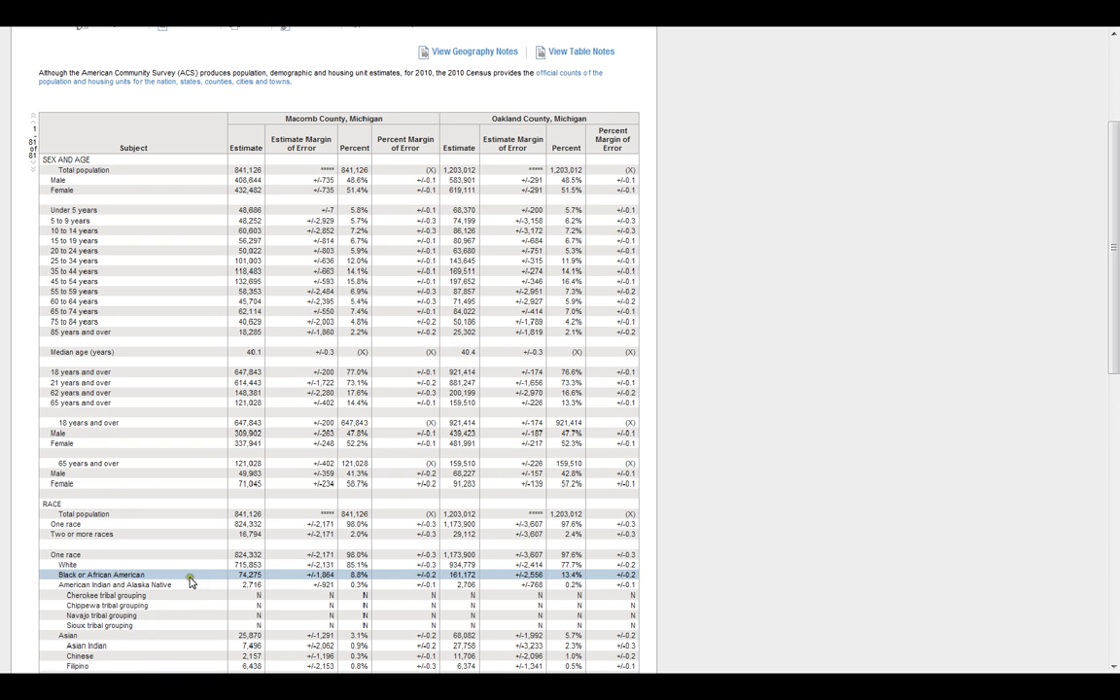
scroll(325, 87, up, 2)
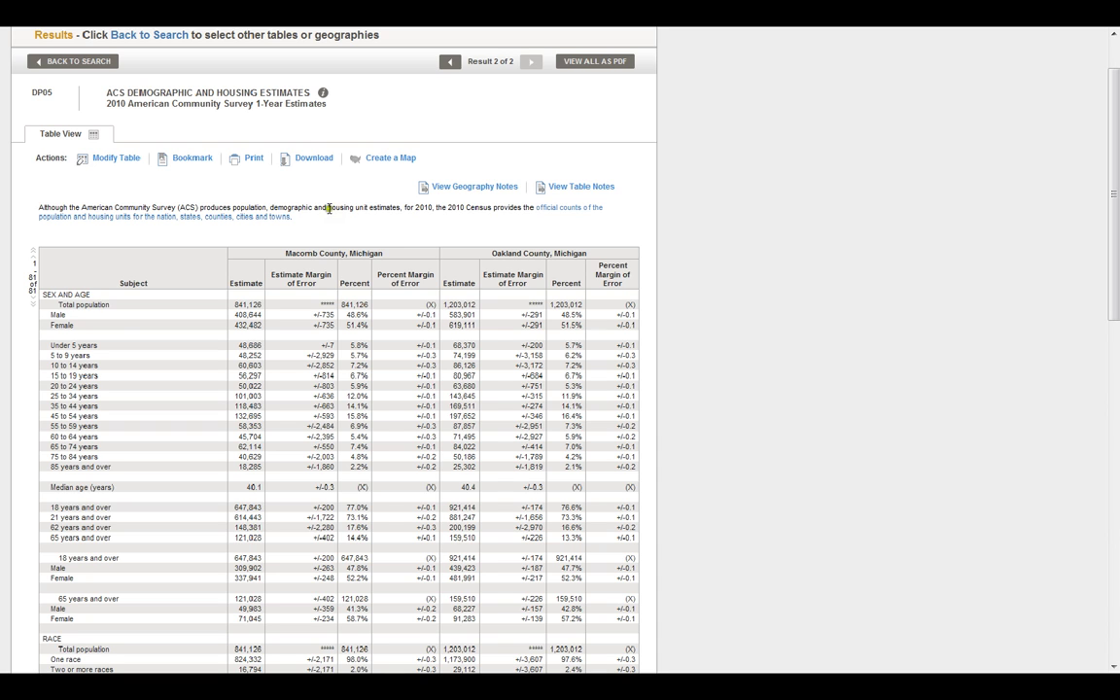
- Show the table modification tools, transpose the table's rows and columns, and switch them back to the original layout
click(121, 161)
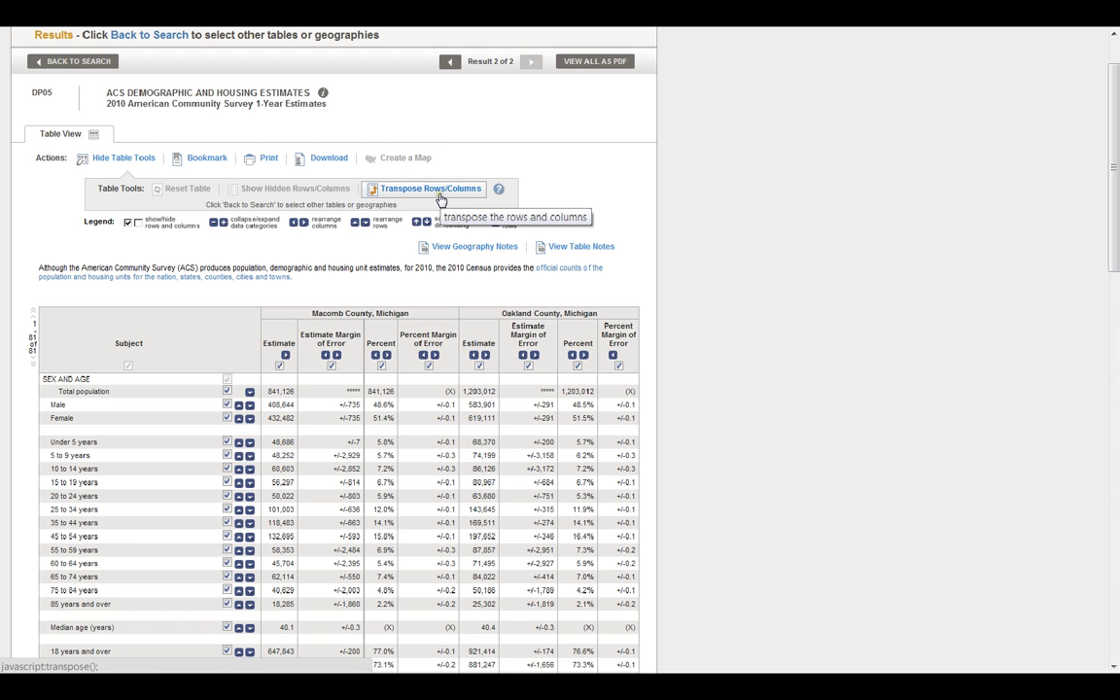
click(440, 199)
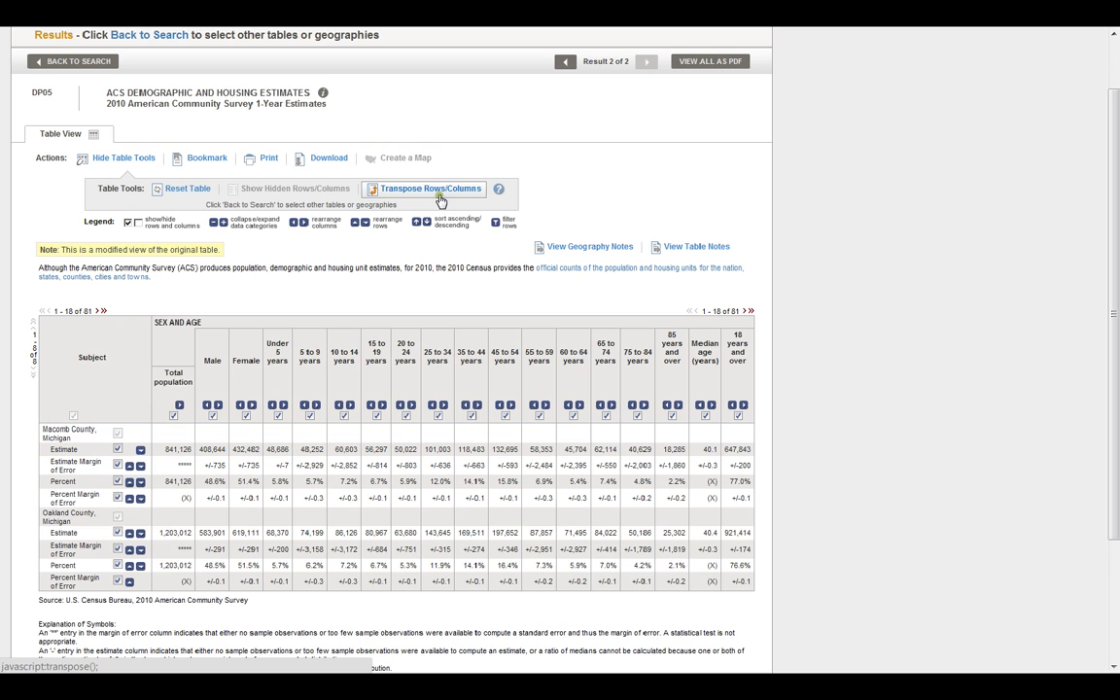
click(440, 199)
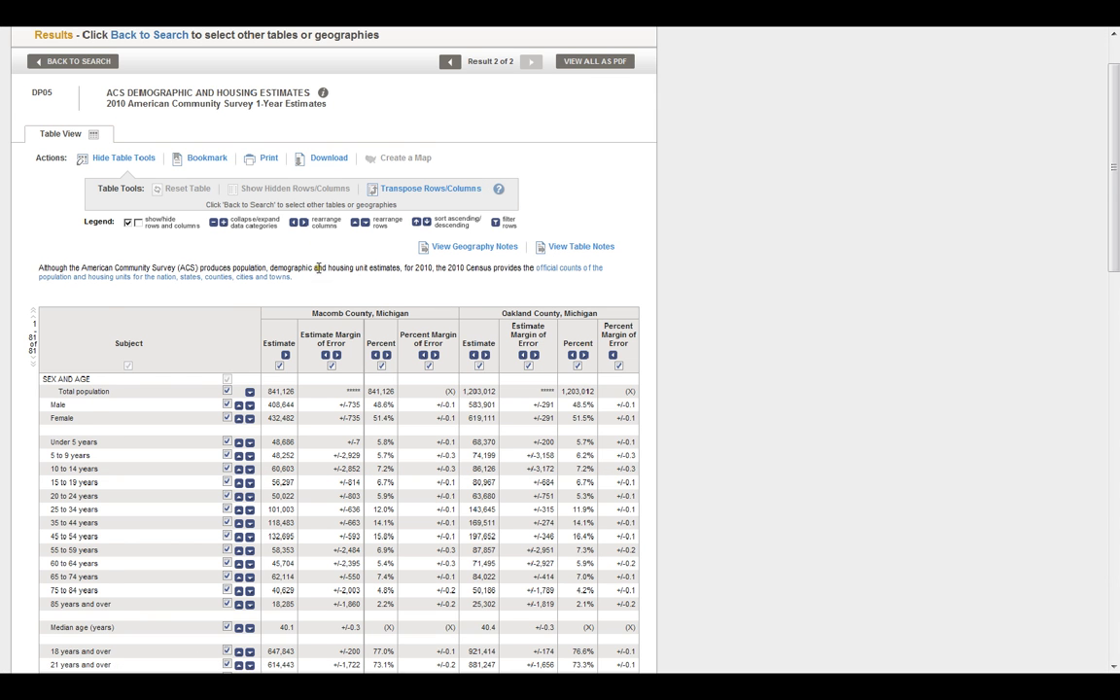
- Hide the Estimate Margin of Error, Percent and Percent Margin of Error columns for both Macomb and Oakland counties
scroll(318, 269, down, 3)
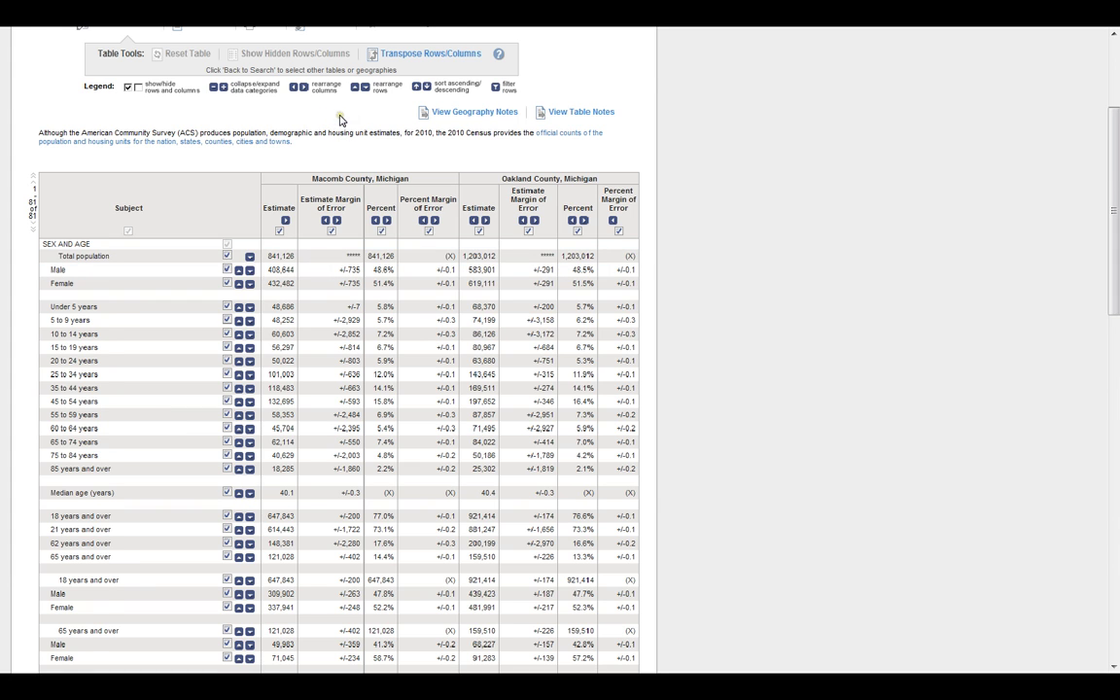
scroll(332, 129, up, 1)
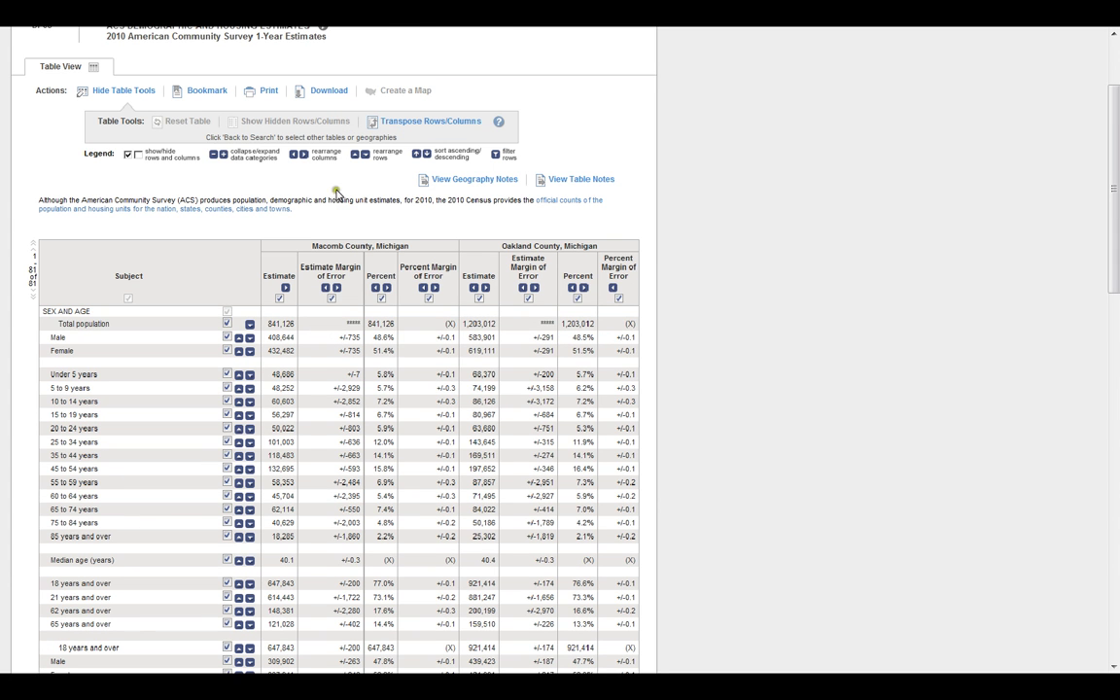
click(329, 298)
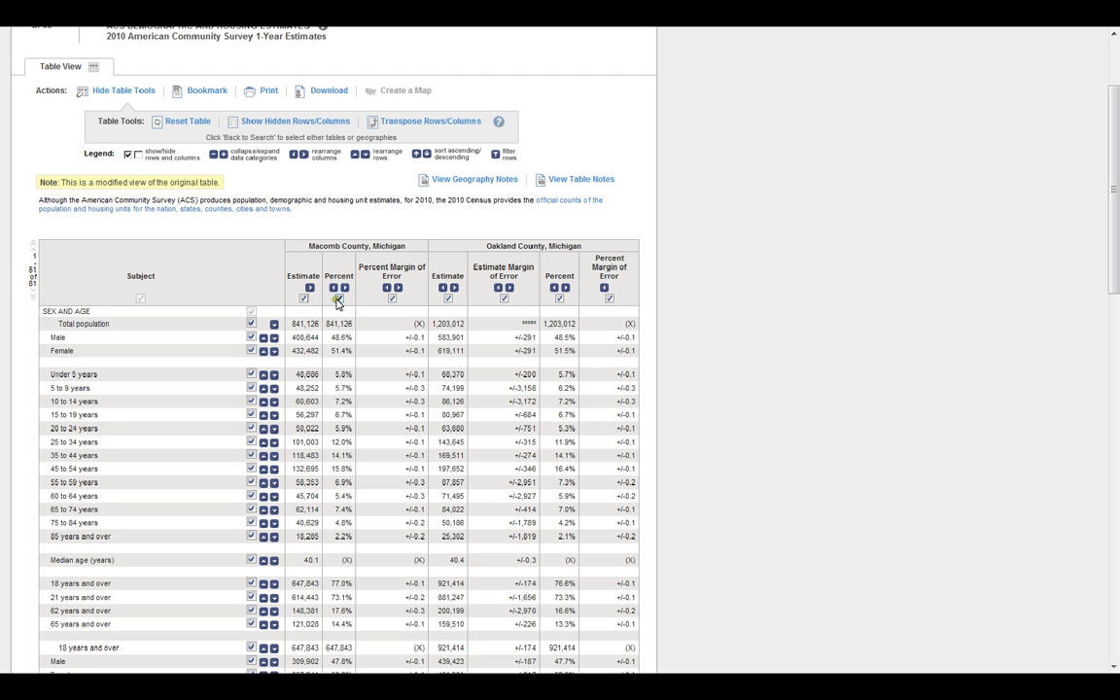
click(338, 299)
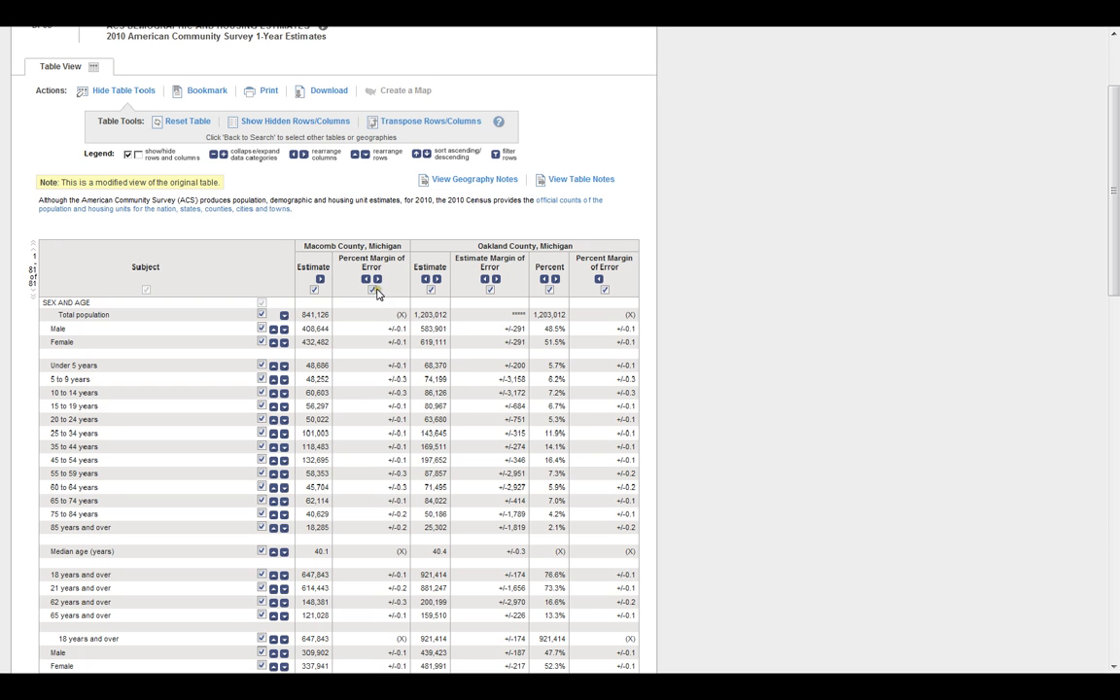
click(374, 290)
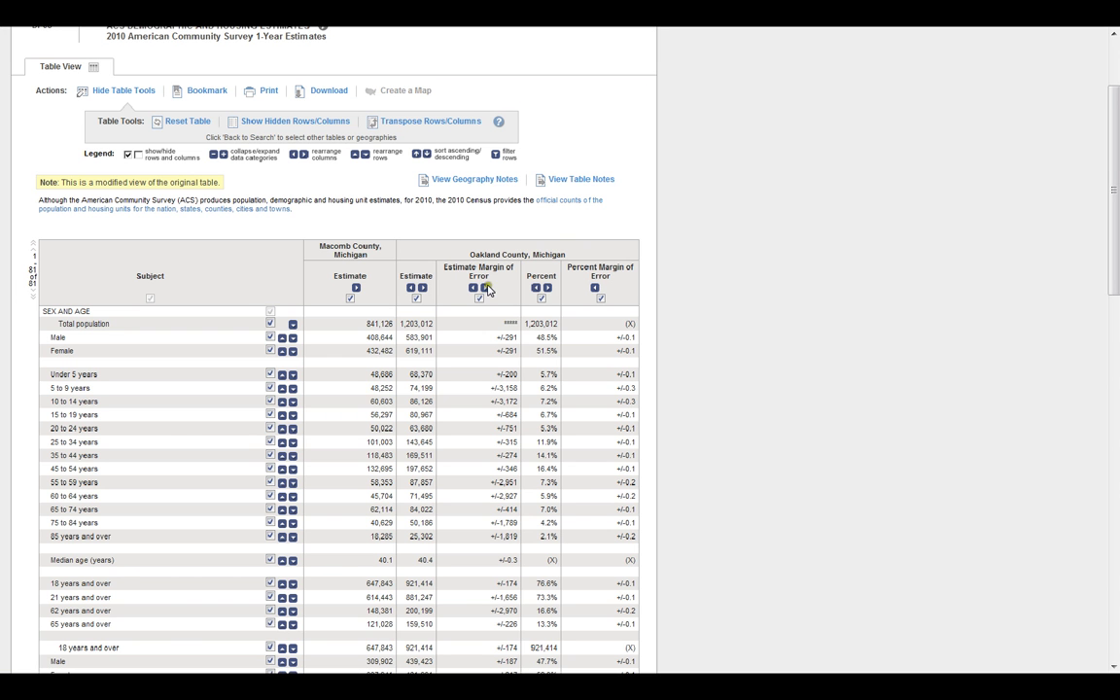
click(477, 299)
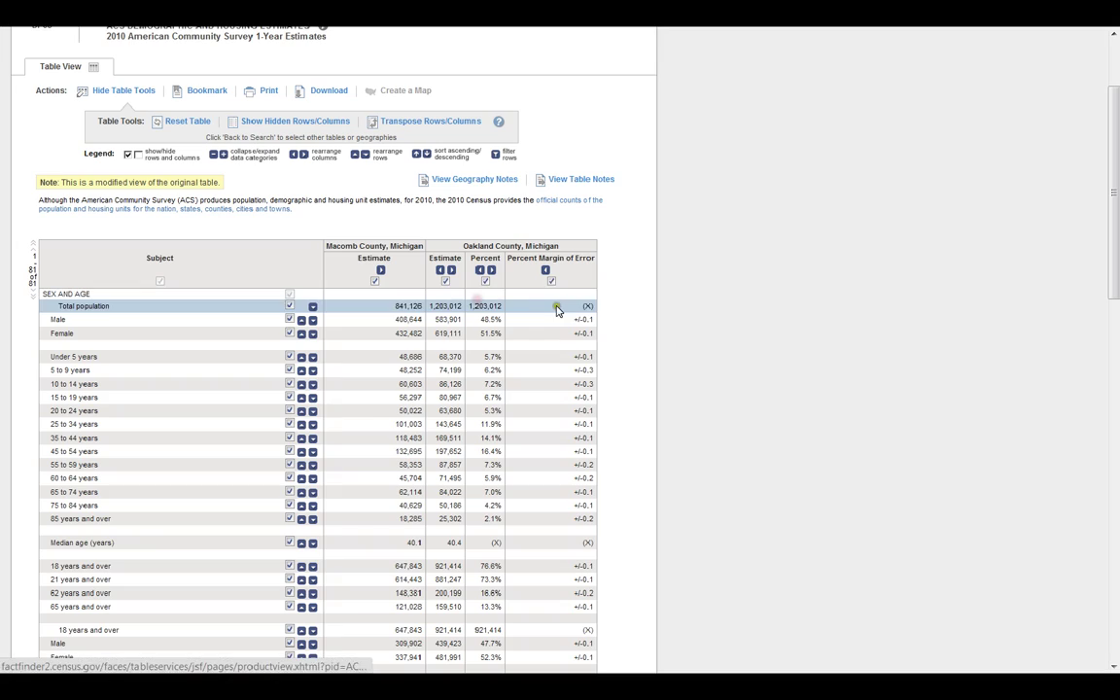
click(485, 281)
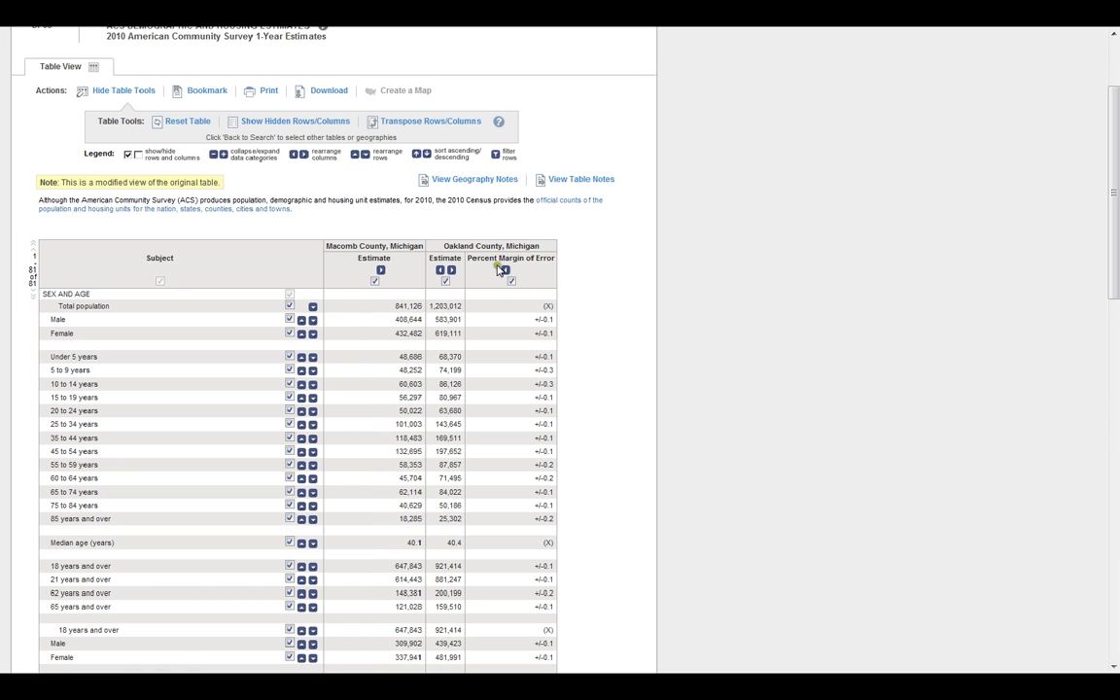
click(510, 281)
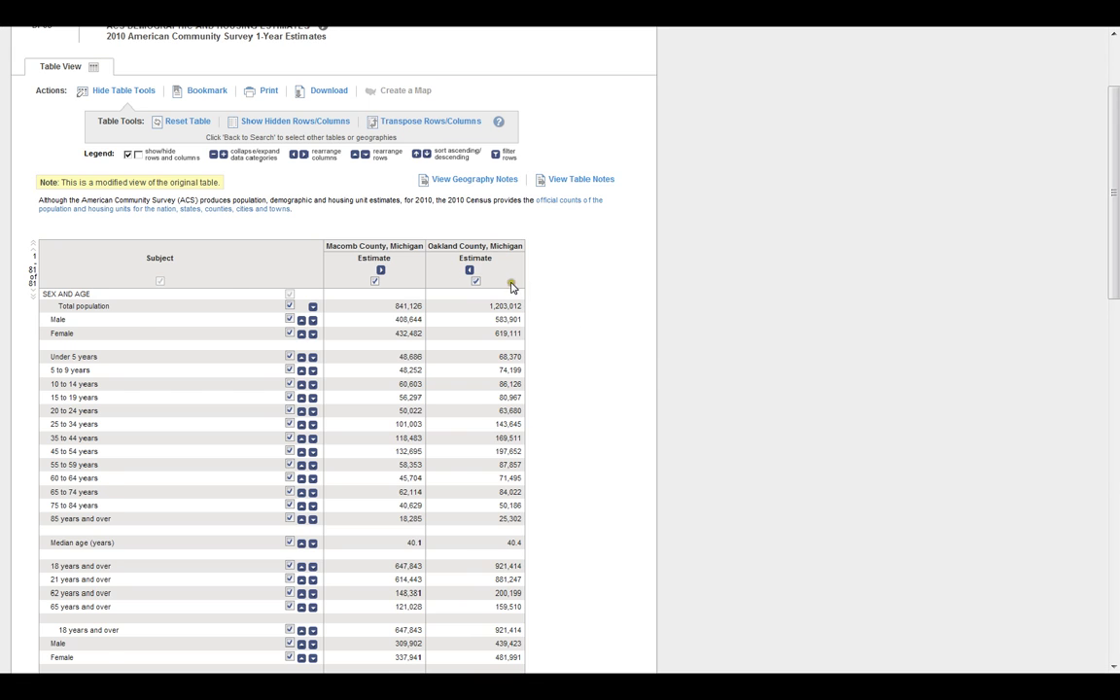
- Download the modified DP05 table in comma delimited (.csv) format with data and annotations in separate files
scroll(614, 442, down, 4)
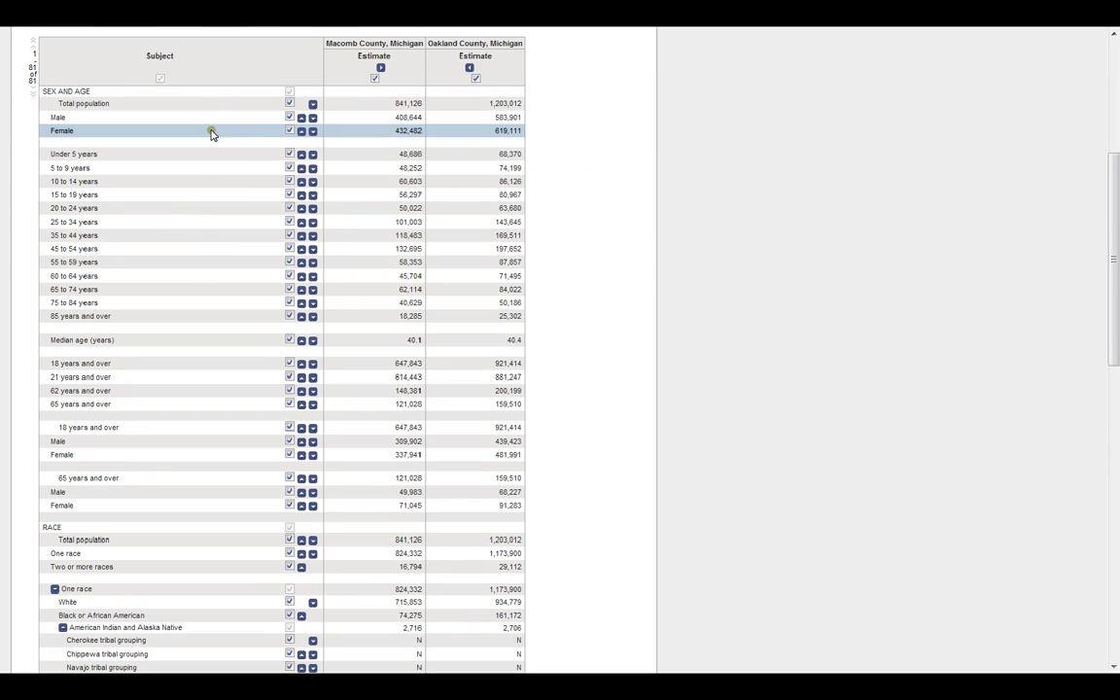
scroll(227, 437, up, 2)
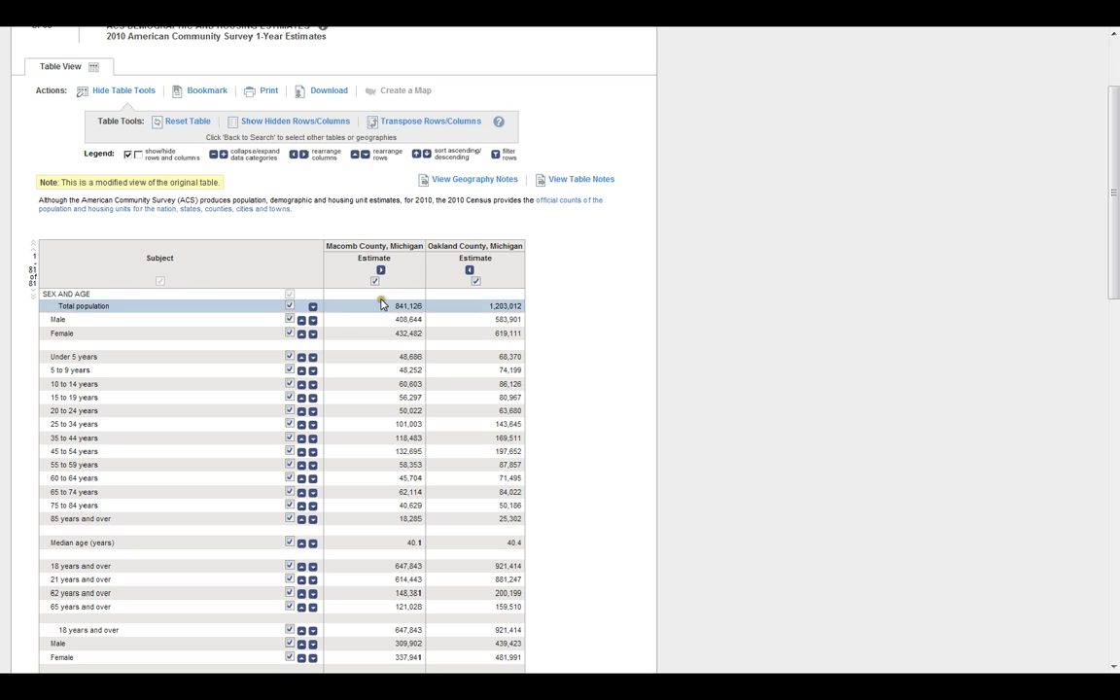
scroll(592, 297, up, 2)
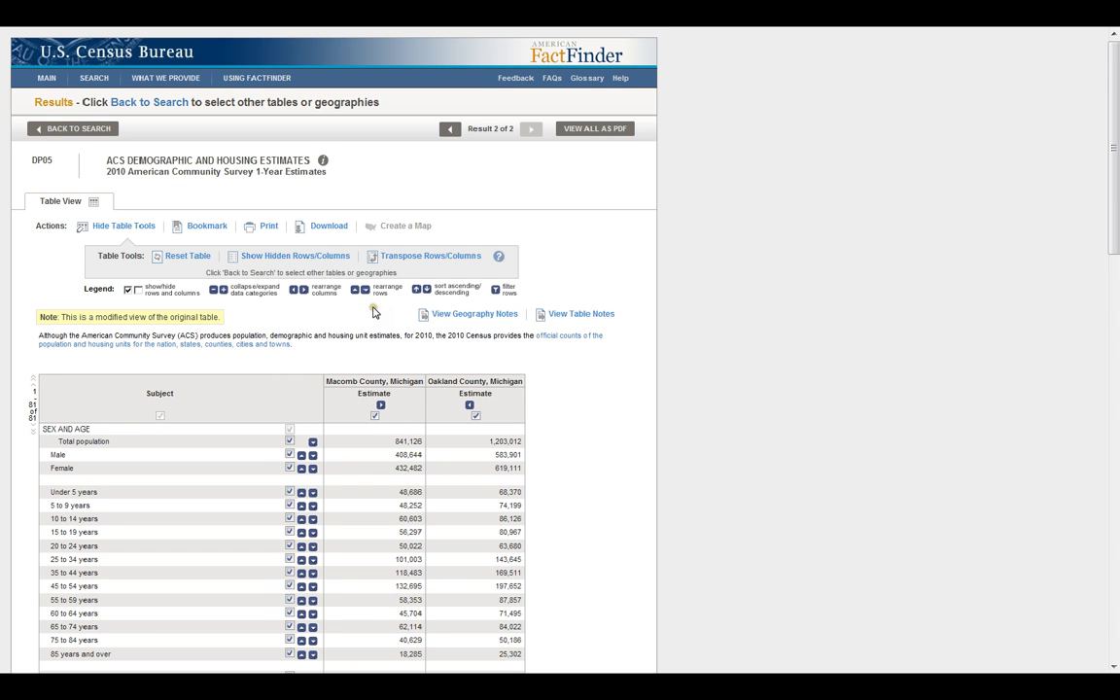
click(329, 226)
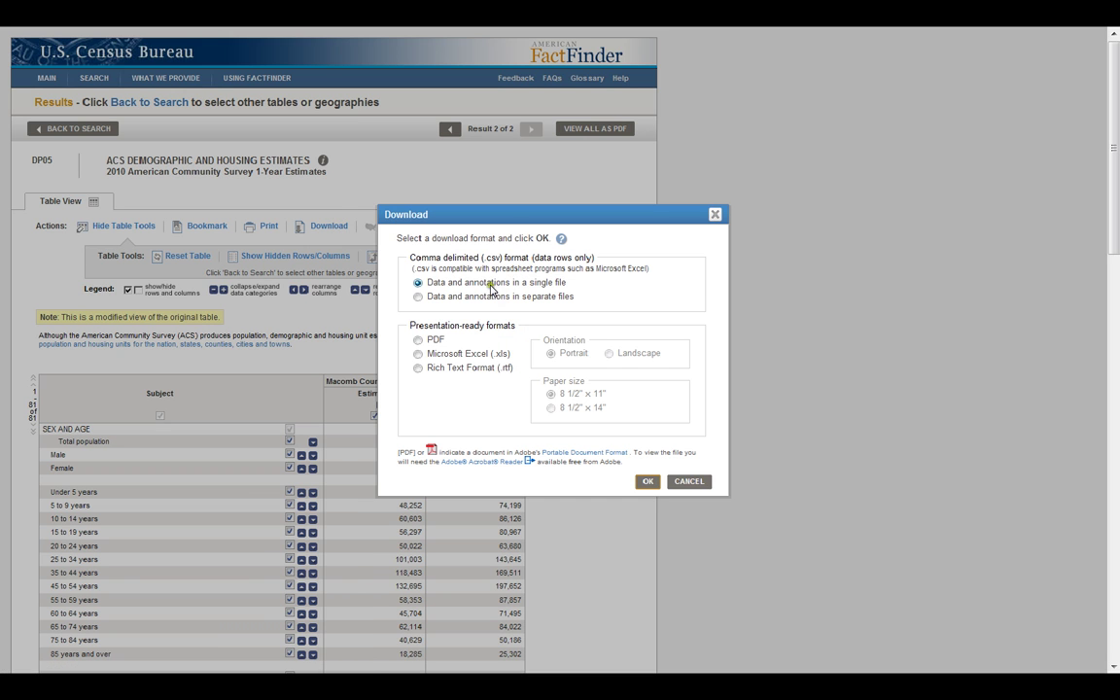
click(419, 296)
click(649, 482)
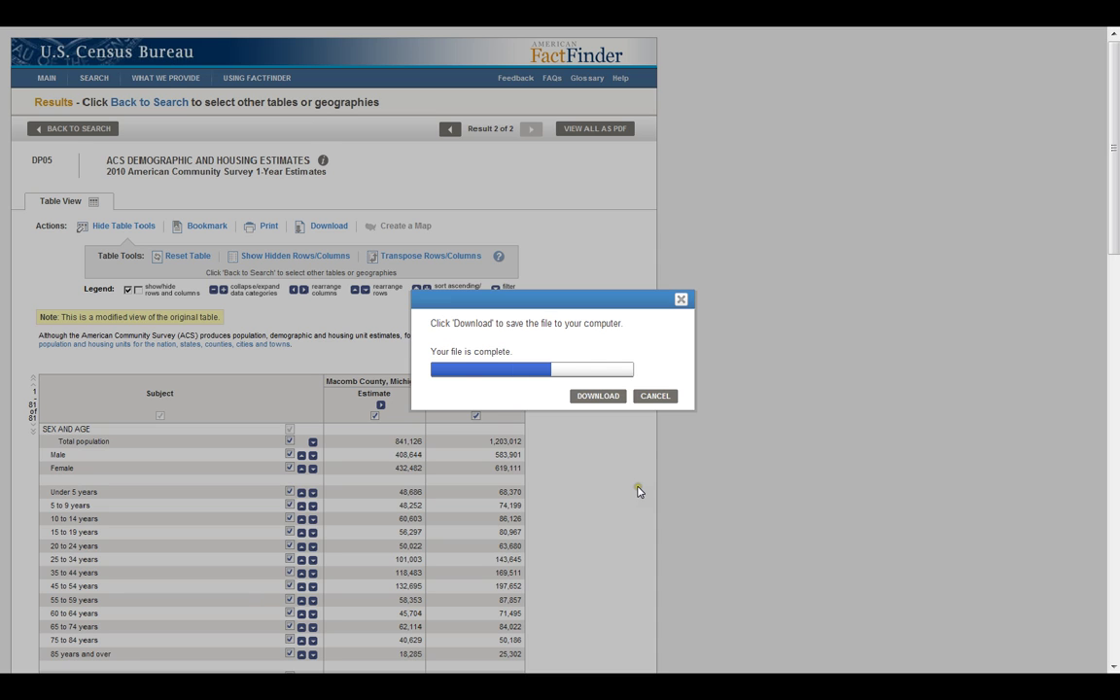
click(609, 396)
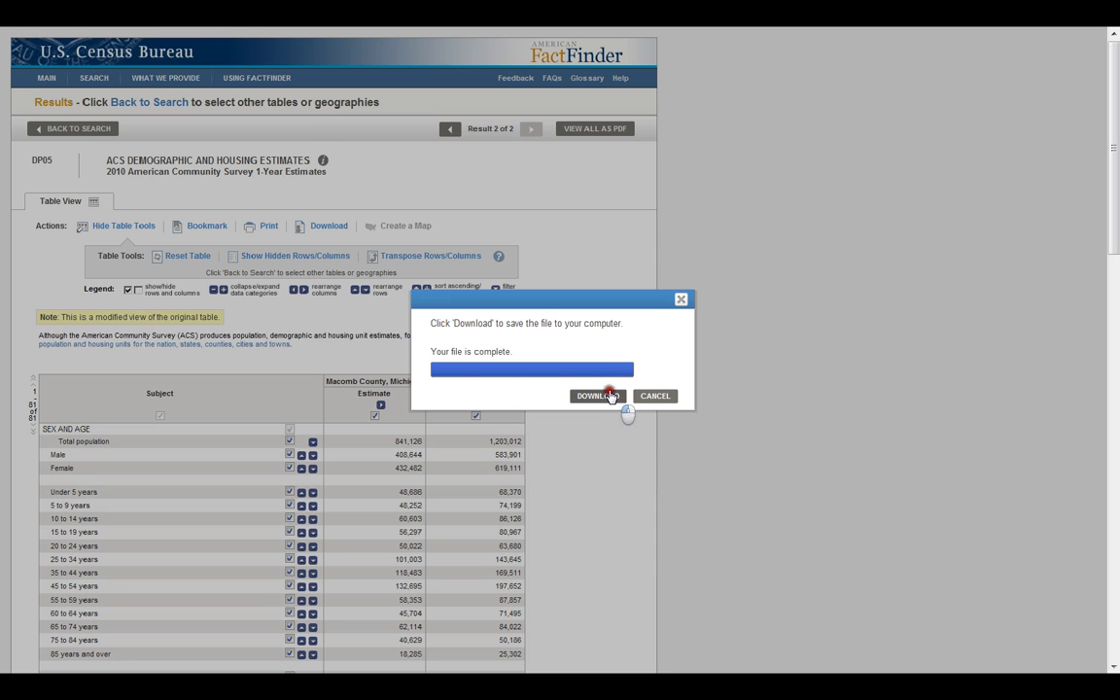